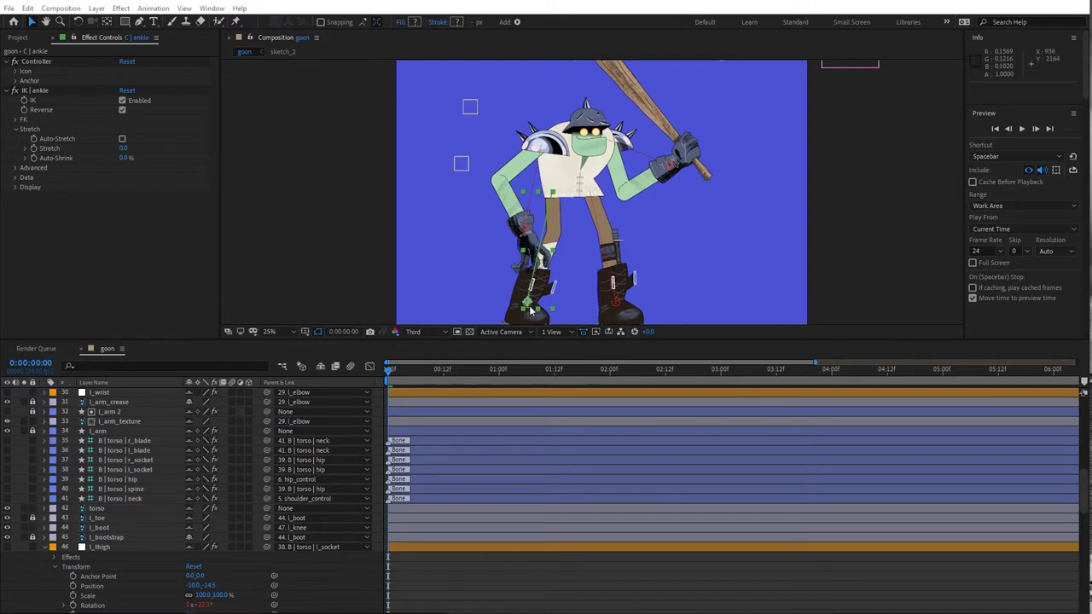
- Raise both boots to test the leg IK, then select the torso layer to show its Puppet effect
{"action": "mouse_move", "coordinate": [530, 309]}
{"action": "left_mouse_down"}
{"action": "mouse_move", "coordinate": [520, 273]}
{"action": "mouse_move", "coordinate": [530, 244]}
{"action": "mouse_move", "coordinate": [534, 299]}
{"action": "left_mouse_up"}
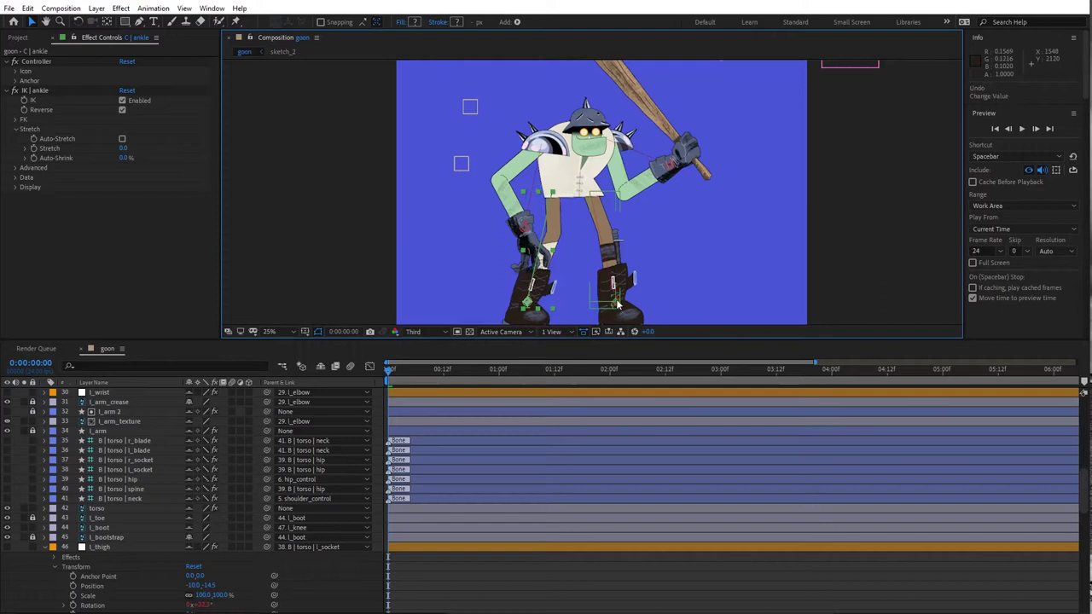
{"action": "mouse_move", "coordinate": [611, 302]}
{"action": "left_mouse_down"}
{"action": "mouse_move", "coordinate": [637, 257]}
{"action": "mouse_move", "coordinate": [616, 301]}
{"action": "left_mouse_up"}
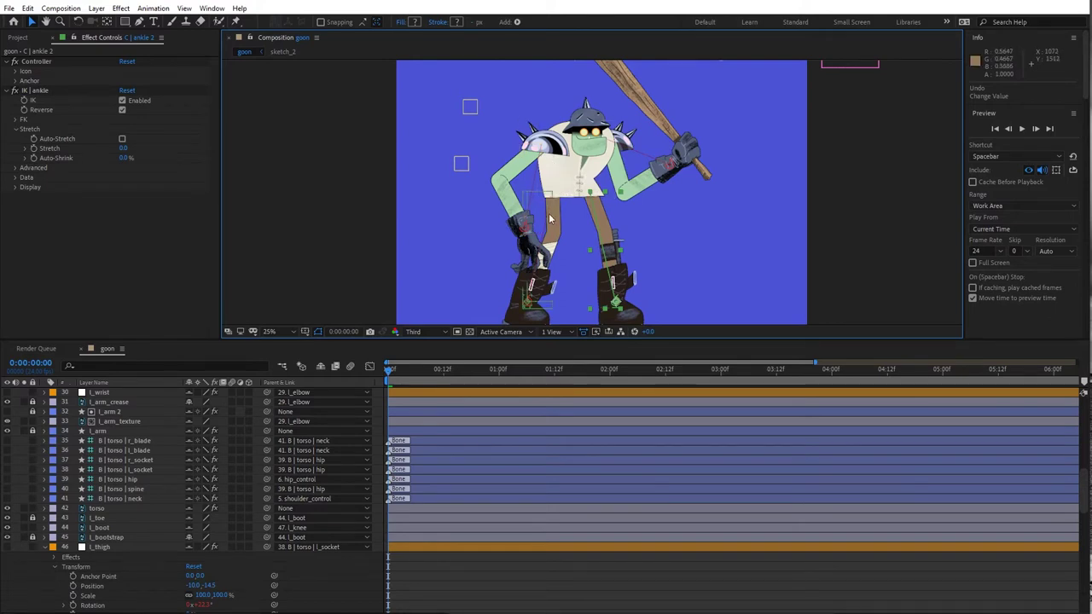
{"action": "left_click", "coordinate": [573, 182]}
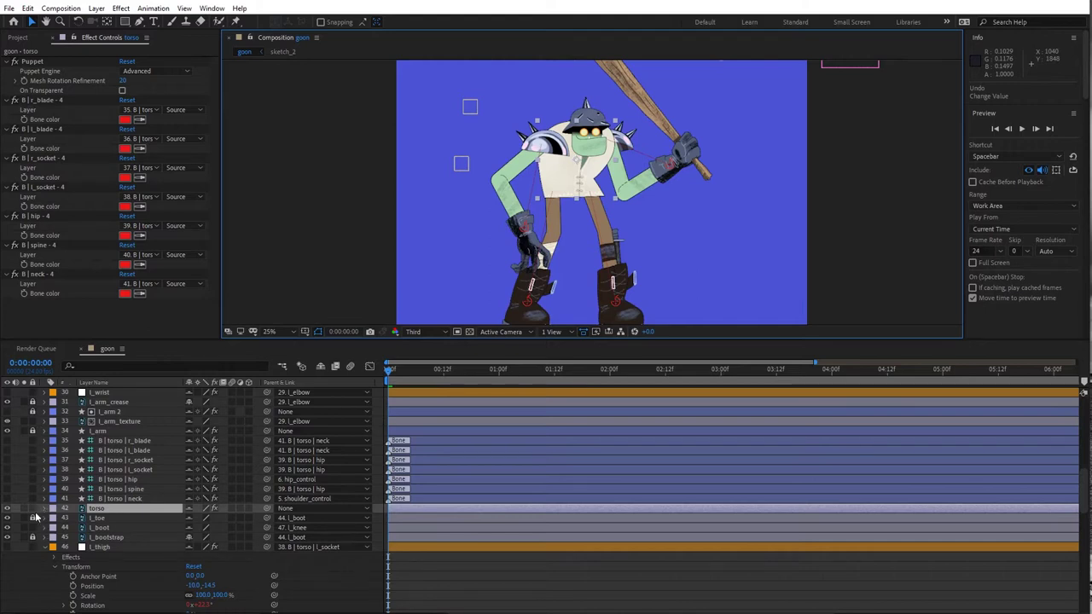
- Expand the torso's Puppet Deform group and pin both lower corners of the shirt
{"action": "left_click", "coordinate": [52, 509]}
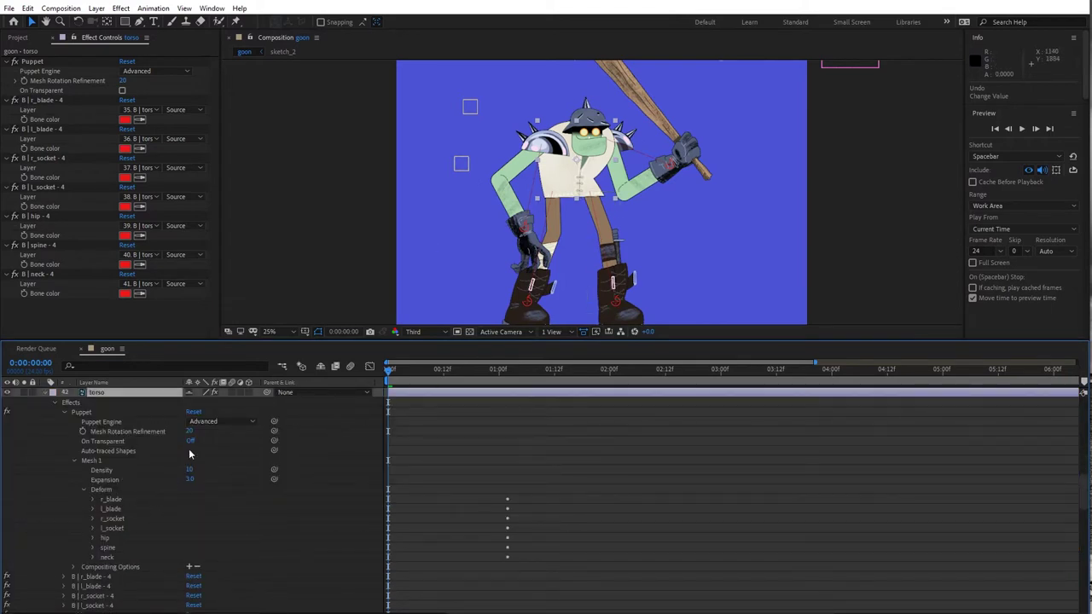
{"action": "scroll", "coordinate": [10, 510], "scroll_direction": "up", "scroll_amount": 5}
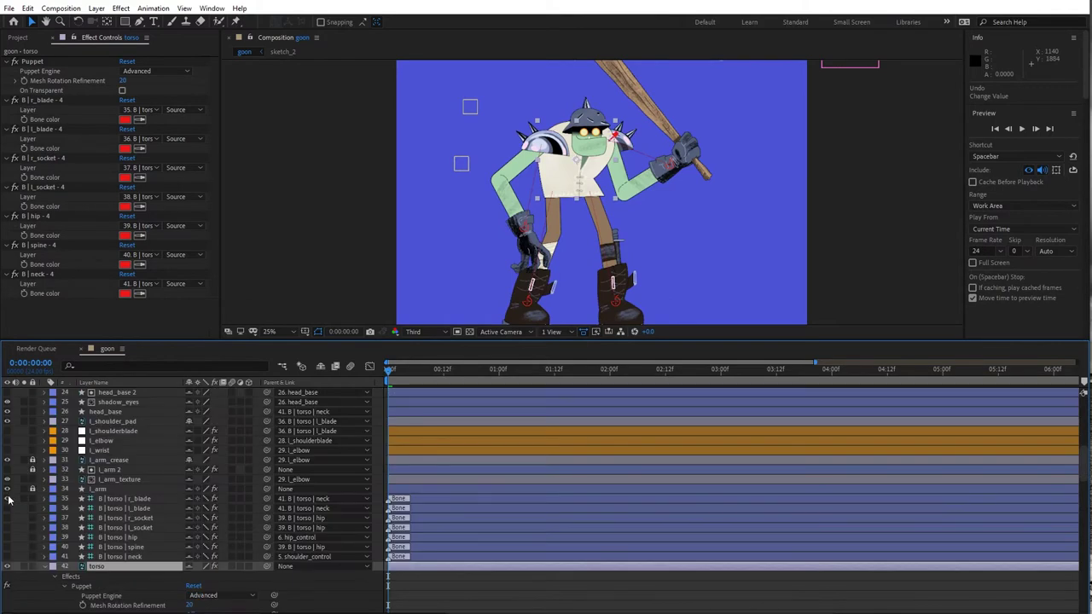
{"action": "scroll", "coordinate": [115, 487], "scroll_direction": "down", "scroll_amount": 5}
{"action": "left_click", "coordinate": [111, 491]}
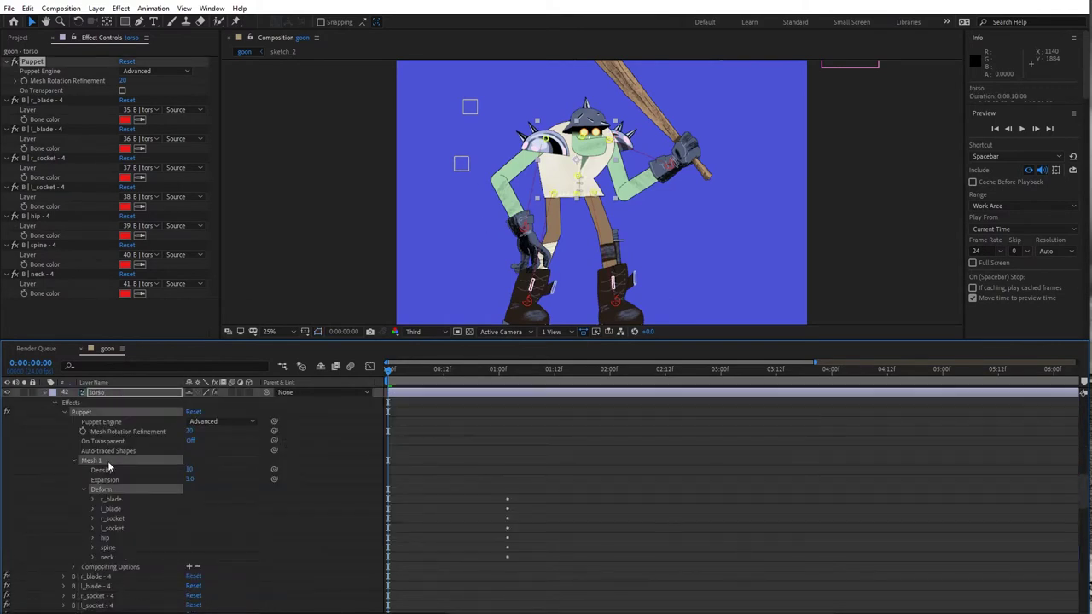
{"action": "left_click", "coordinate": [237, 21]}
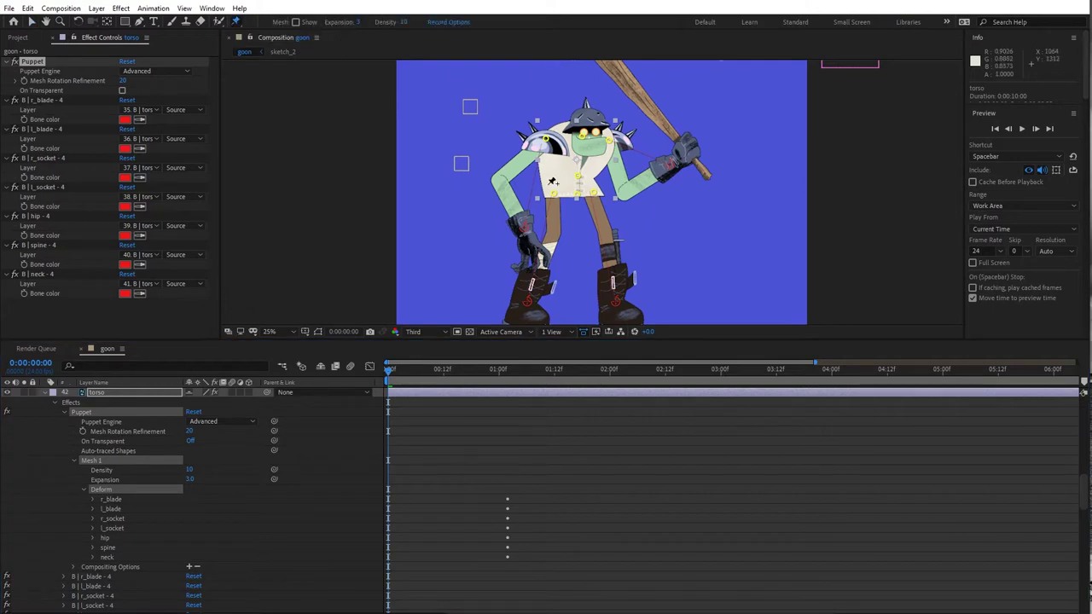
{"action": "key", "text": "period"}
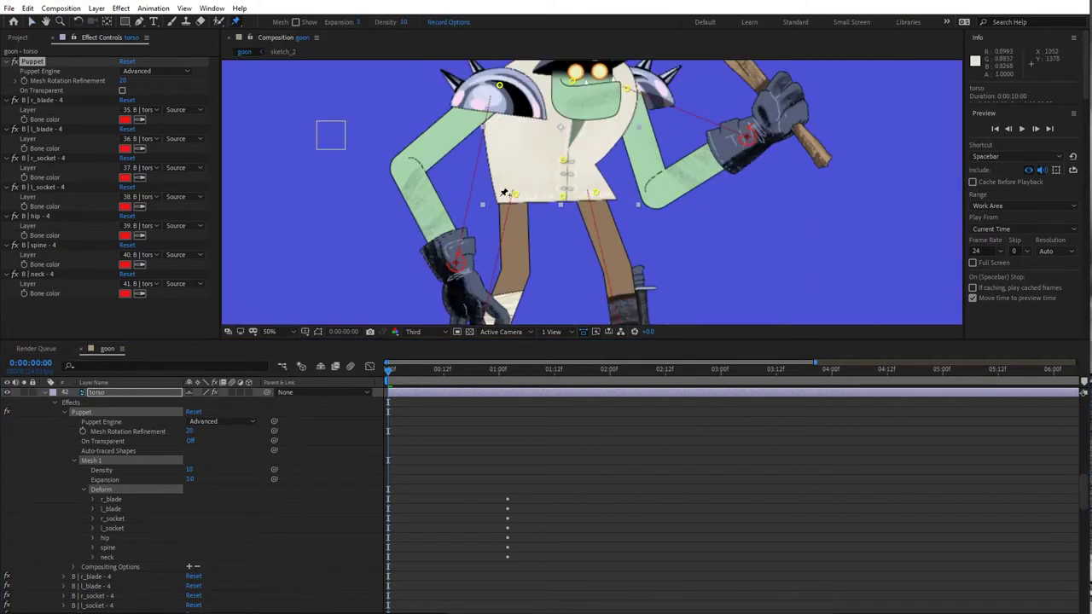
{"action": "left_click", "coordinate": [503, 193]}
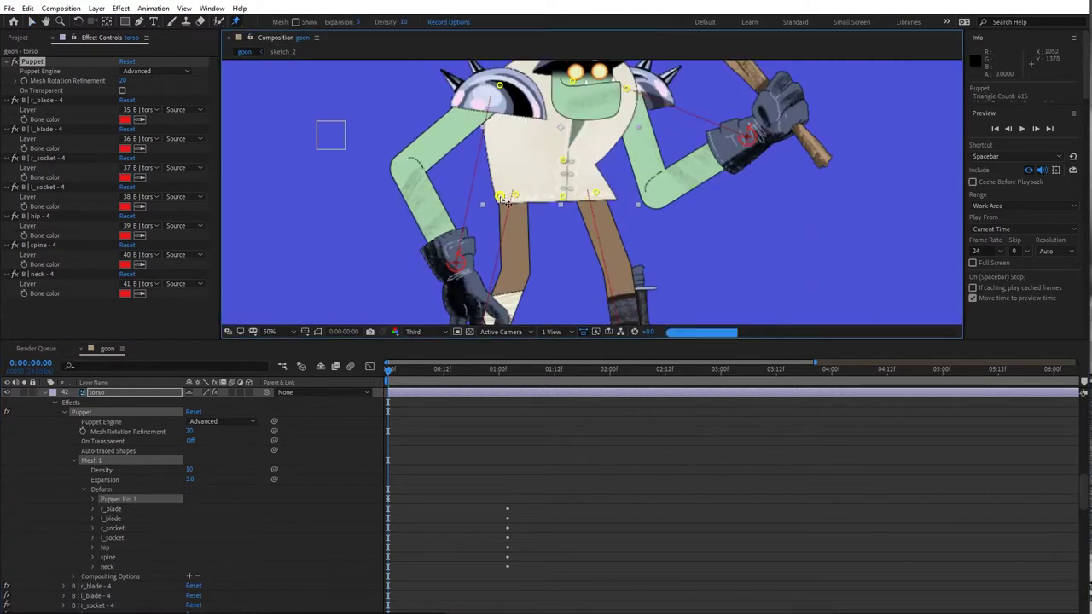
{"action": "left_click", "coordinate": [609, 191]}
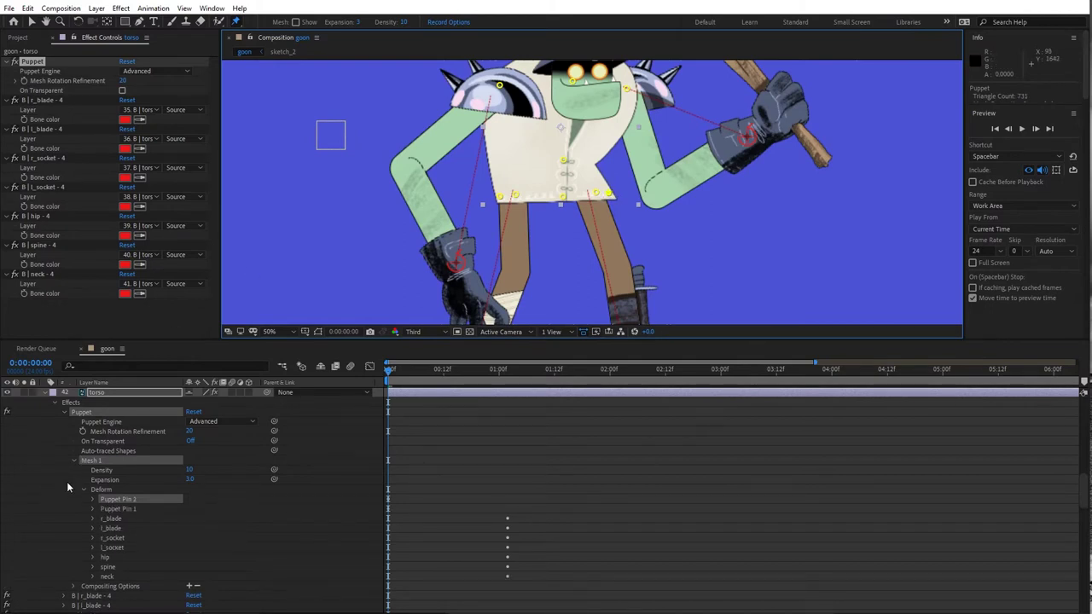
- Rename Puppet Pin 2 to r_shirtfix and Puppet Pin 1 to l_shirtfix, then select both
{"action": "left_click", "coordinate": [140, 499]}
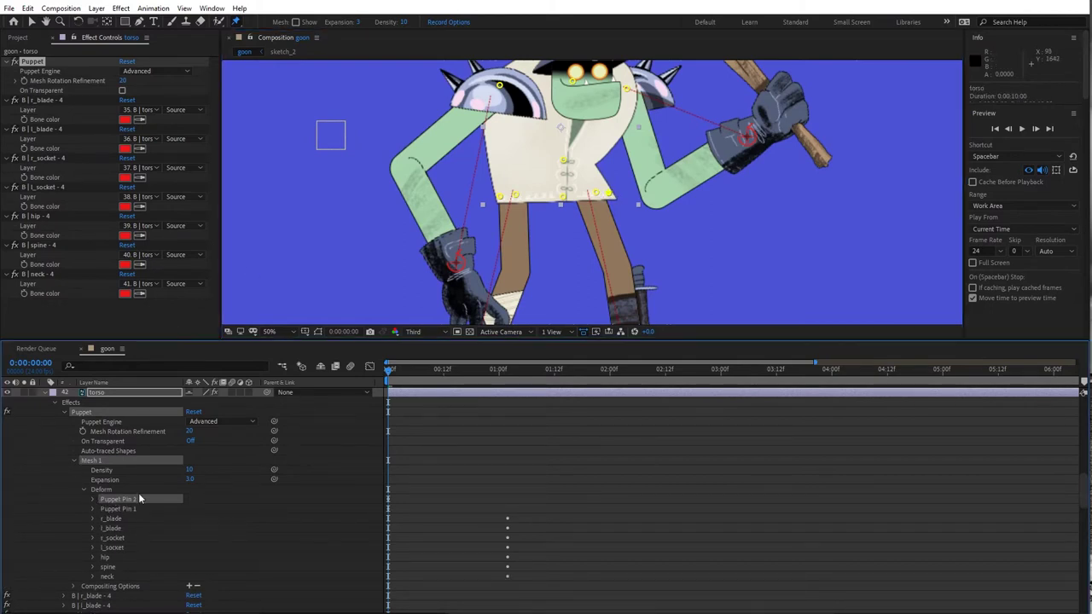
{"action": "key", "text": "Return"}
{"action": "type", "text": "r_shirtfix"}
{"action": "left_click", "coordinate": [130, 510]}
{"action": "key", "text": "Return"}
{"action": "type", "text": "l"}
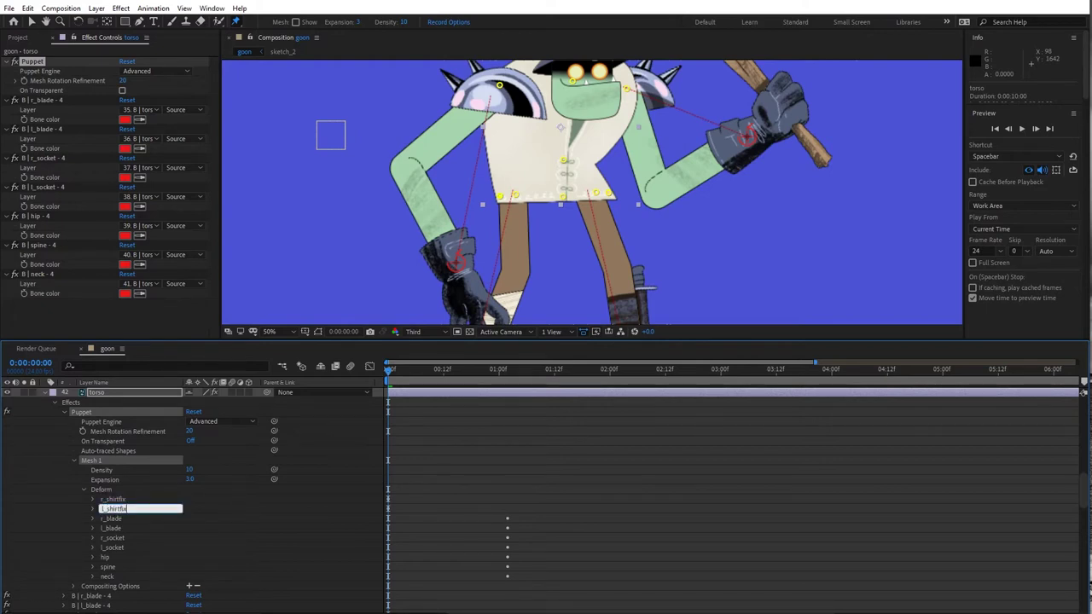
{"action": "left_click", "coordinate": [114, 501]}
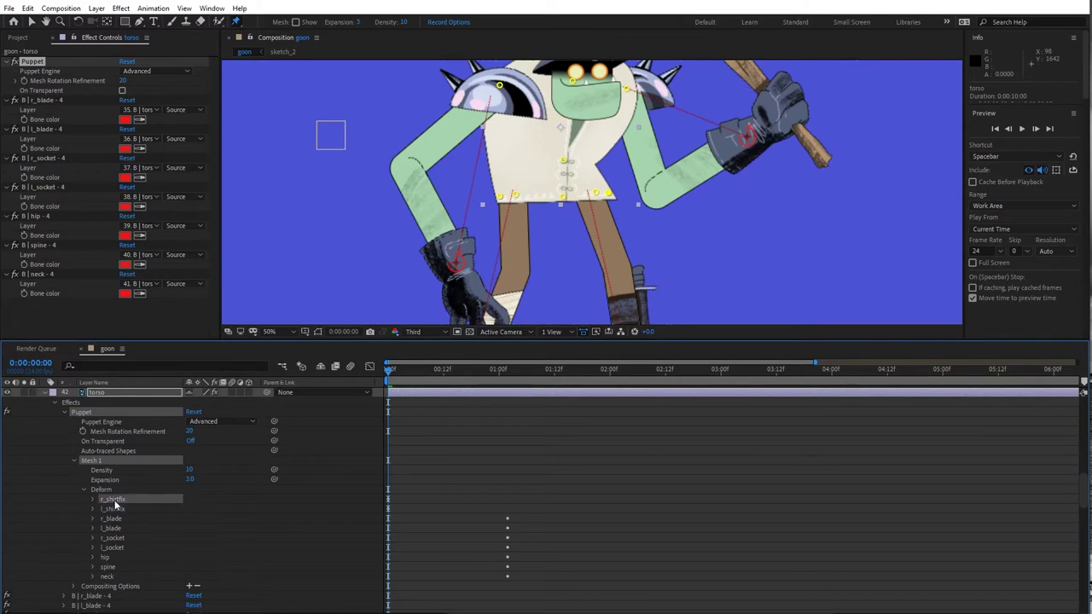
{"action": "left_click", "coordinate": [114, 509], "text": "shift"}
- Use Duik Bassel.2 Rigging > Add bones to create bone layers for both shirtfix pins
{"action": "left_click", "coordinate": [212, 8]}
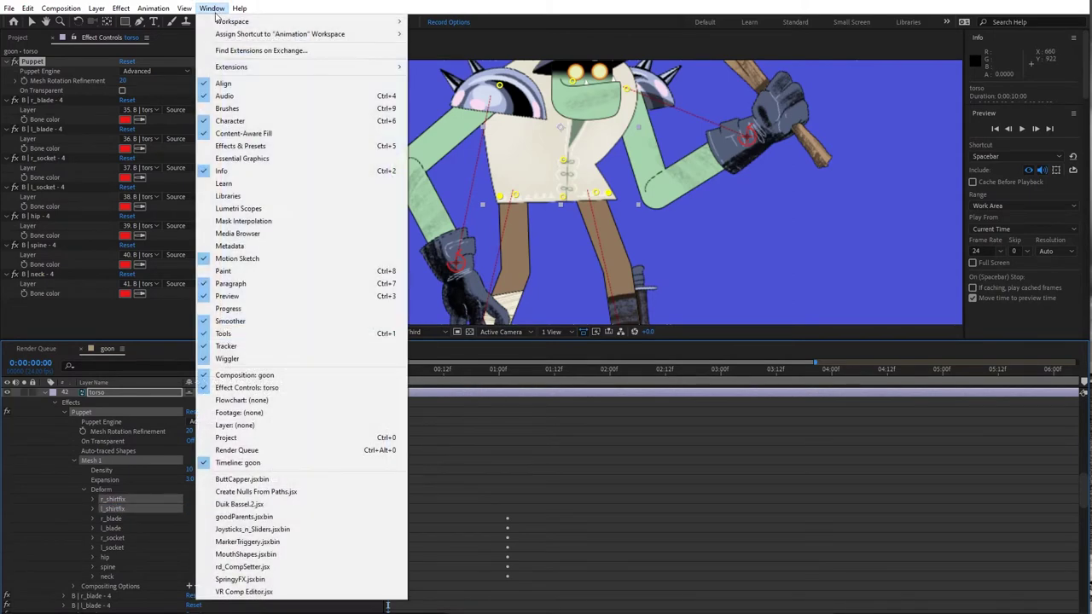
{"action": "left_click", "coordinate": [239, 504]}
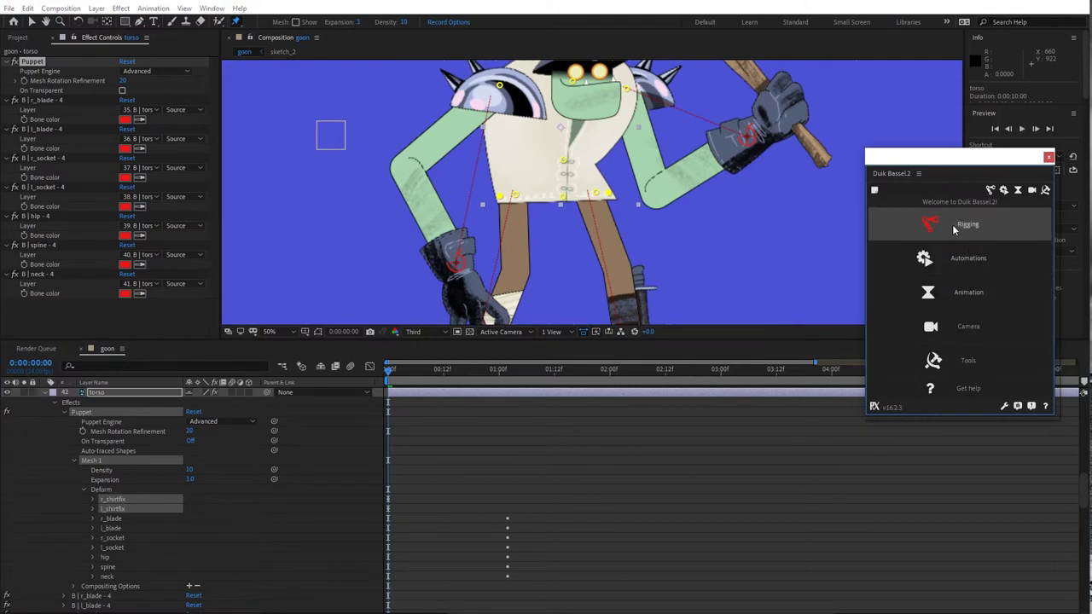
{"action": "left_click", "coordinate": [990, 190]}
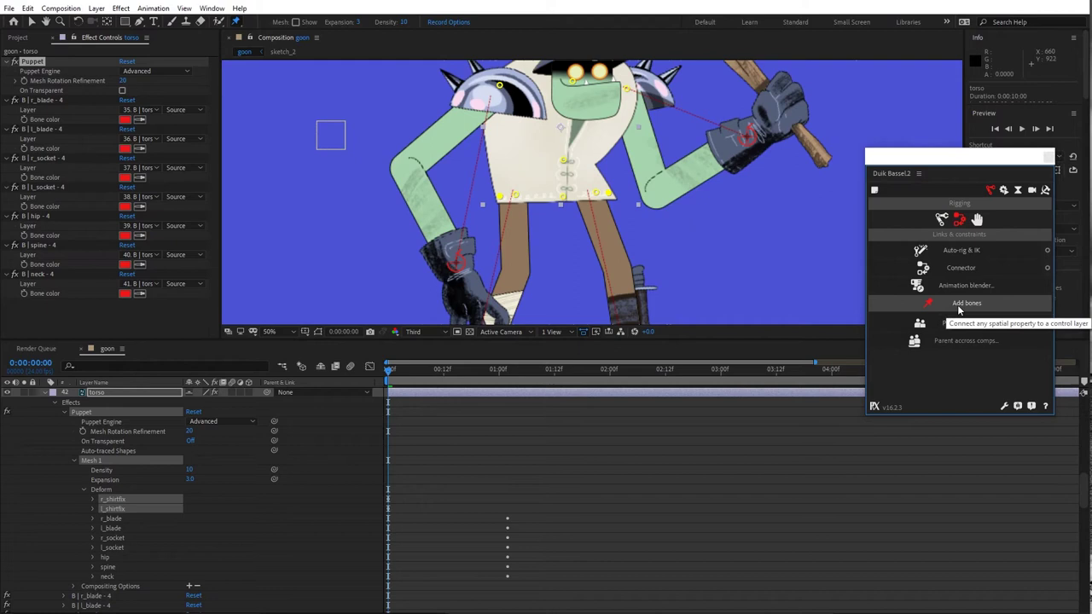
{"action": "left_click", "coordinate": [959, 307]}
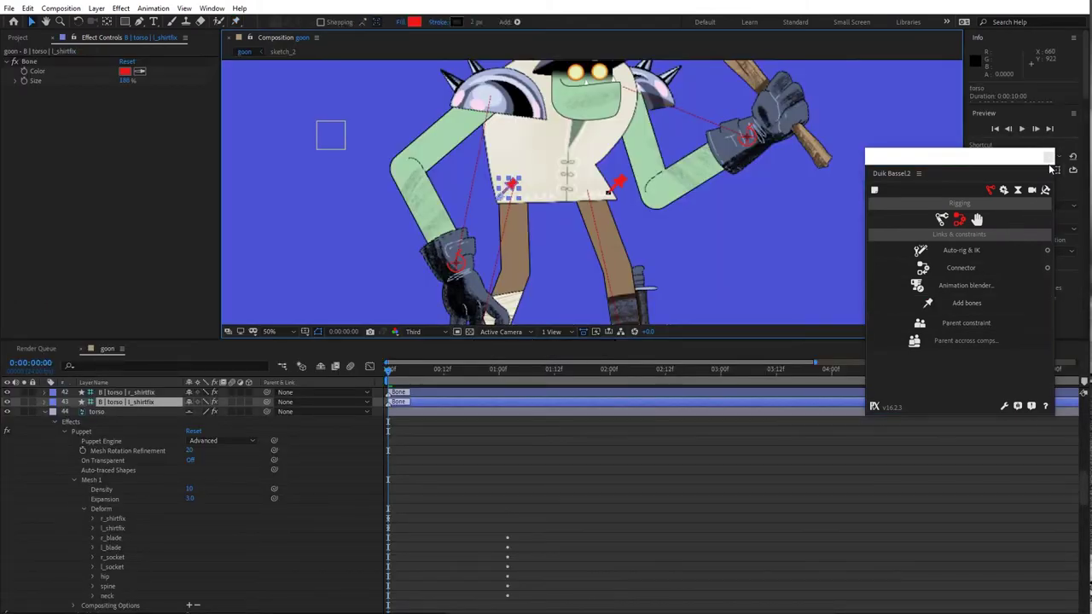
{"action": "left_click", "coordinate": [1048, 158]}
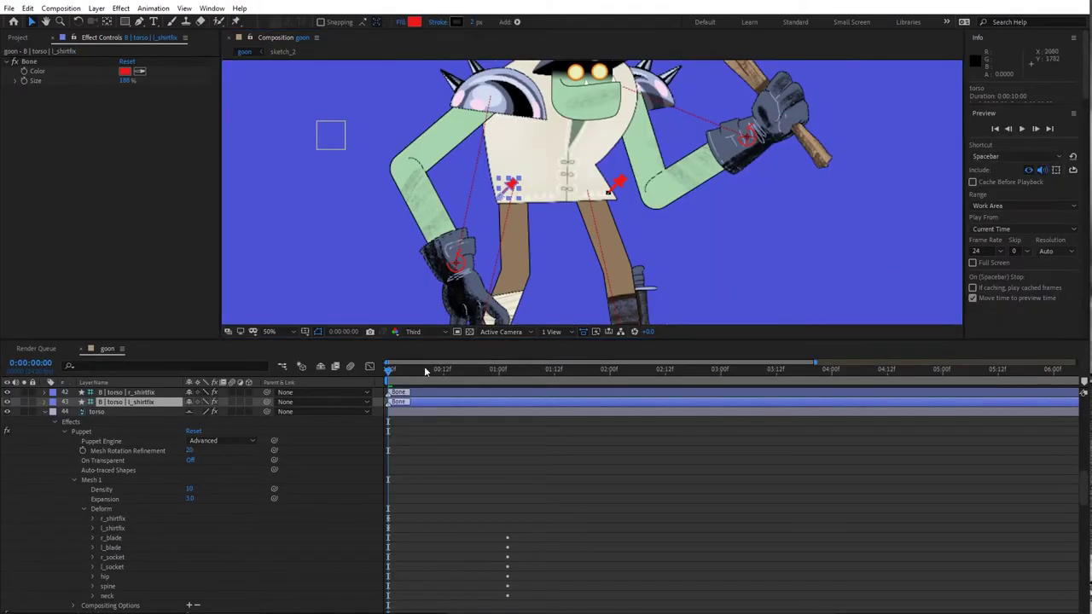
{"action": "left_click", "coordinate": [45, 412]}
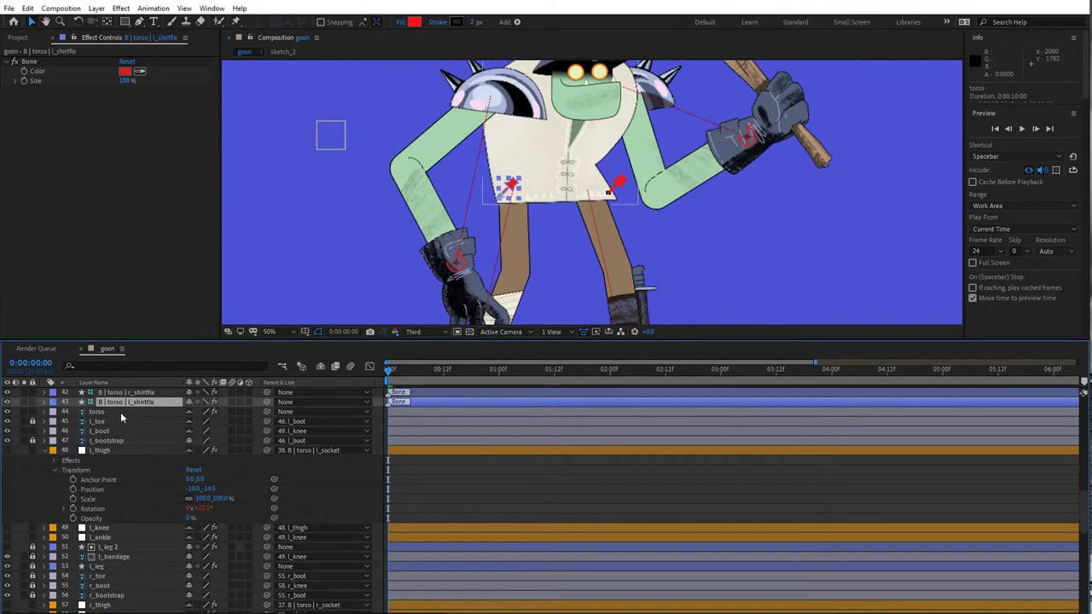
{"action": "left_click", "coordinate": [120, 411]}
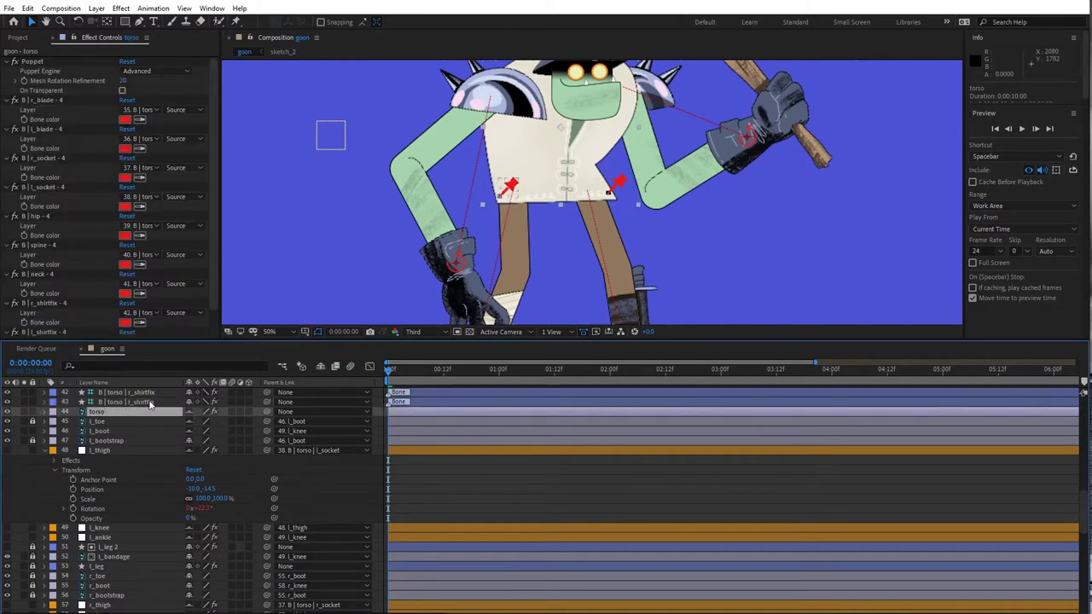
{"action": "left_click", "coordinate": [148, 403]}
{"action": "left_click", "coordinate": [501, 187]}
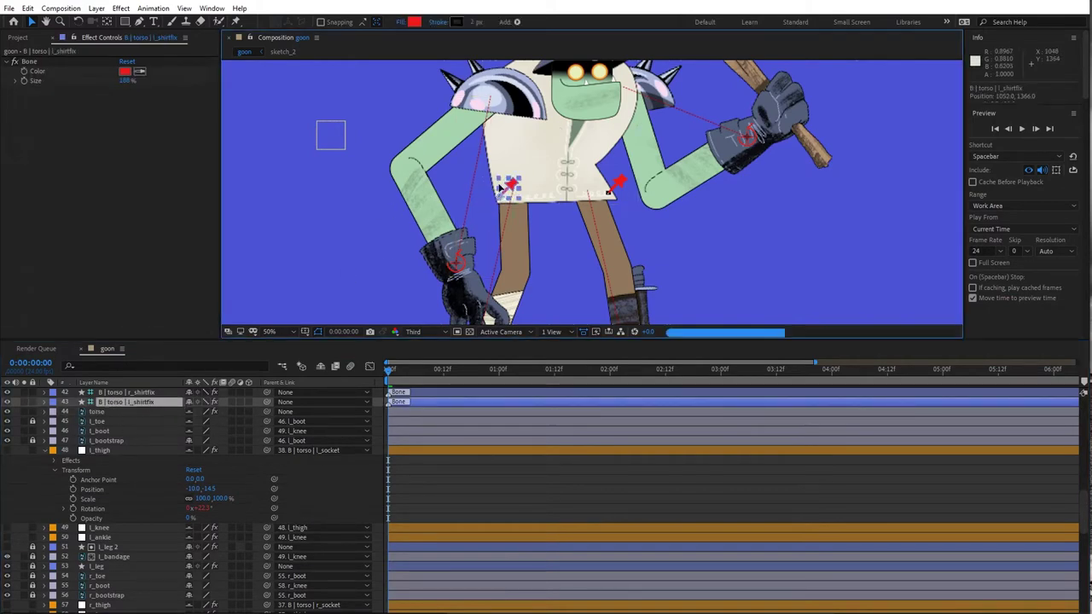
{"action": "left_click_drag", "start_coordinate": [500, 186], "coordinate": [494, 182]}
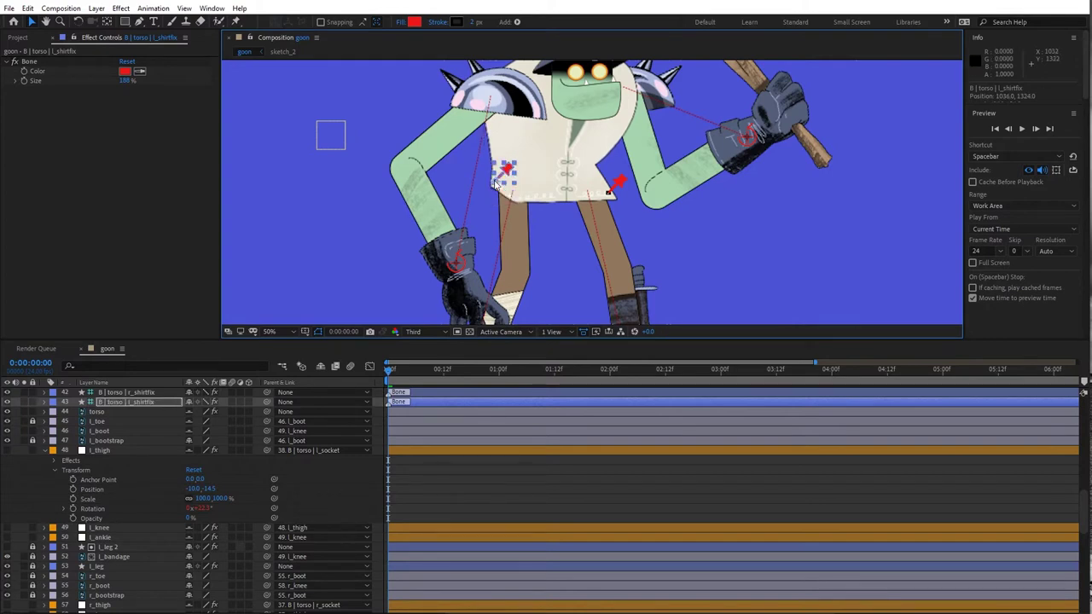
{"action": "key", "text": "ctrl+z"}
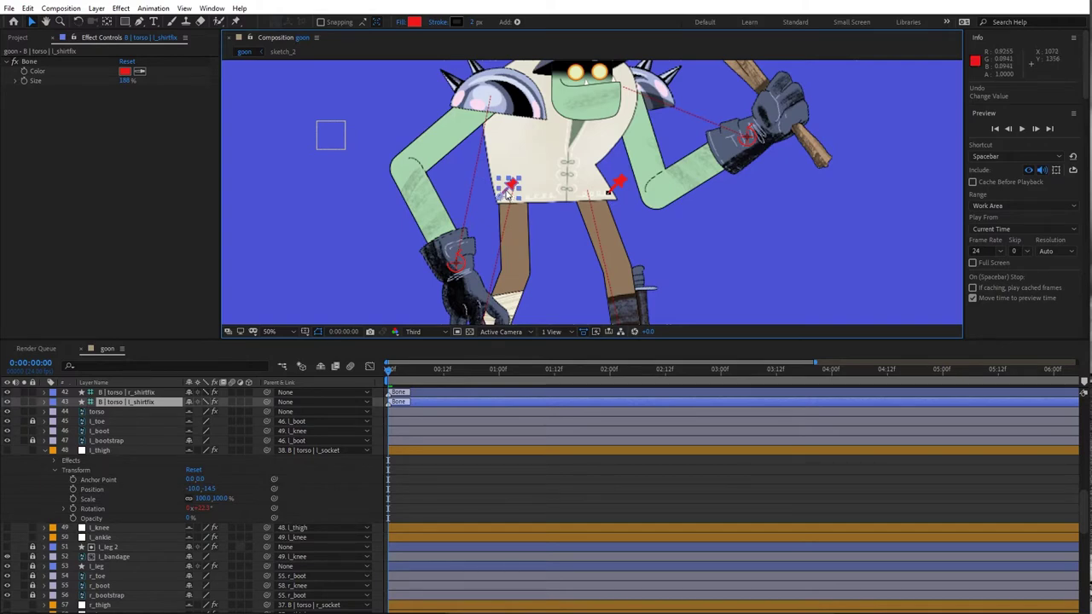
{"action": "key", "text": "comma"}
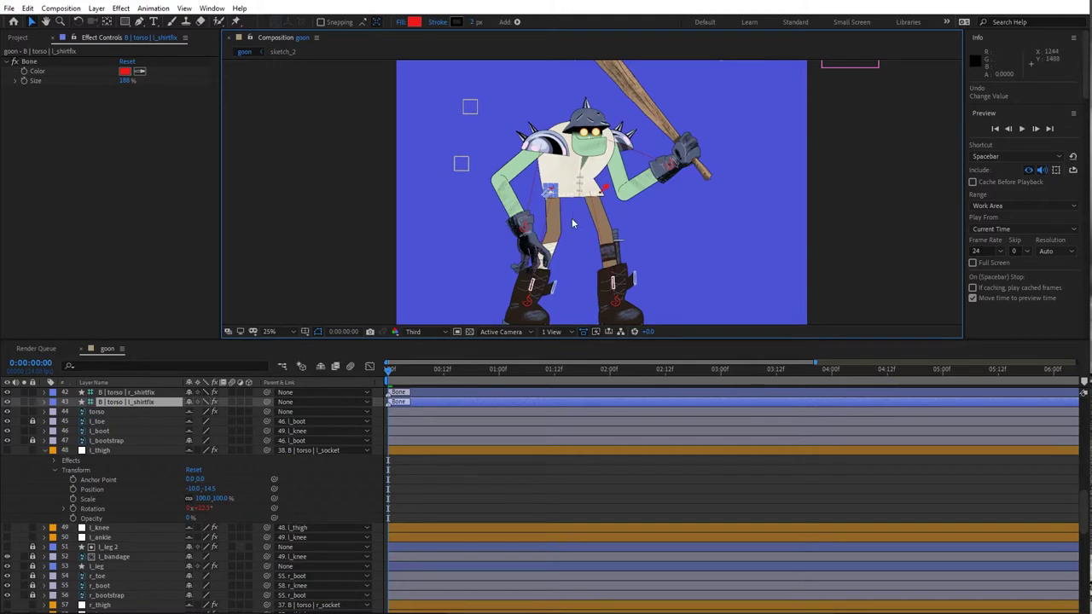
- Expand l_shirtfix's Transform properties, bend the left leg to test the rig, and reselect l_shirtfix
{"action": "left_click", "coordinate": [45, 405]}
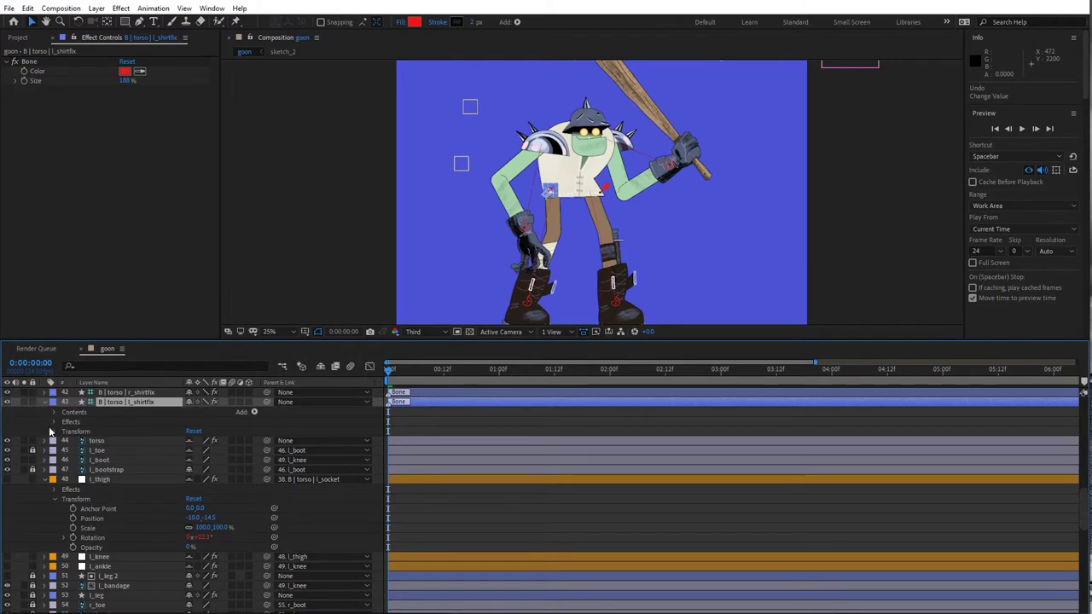
{"action": "left_click", "coordinate": [55, 432]}
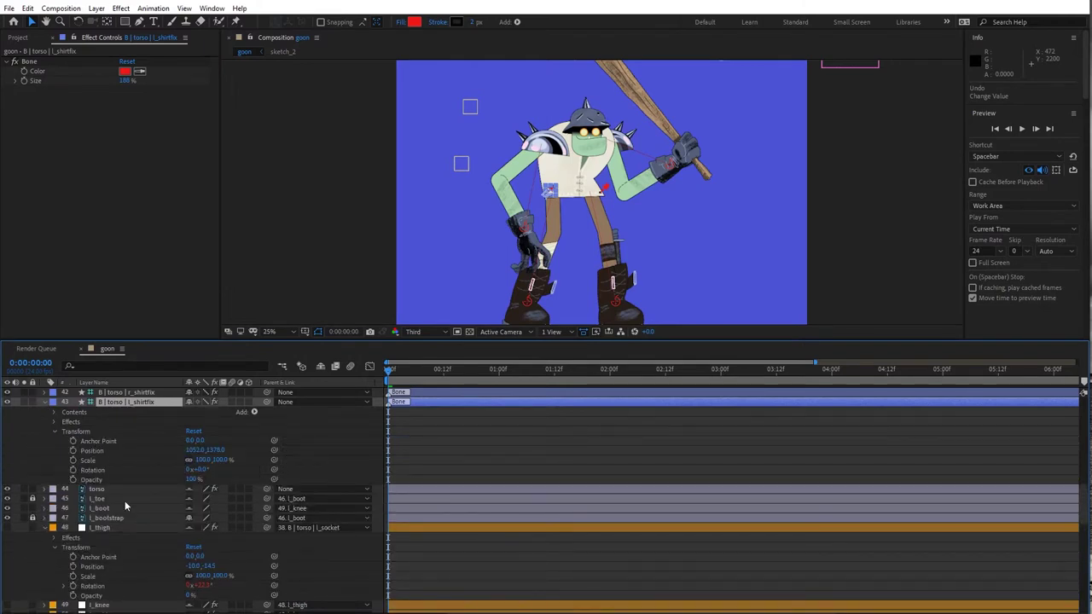
{"action": "left_click", "coordinate": [102, 528]}
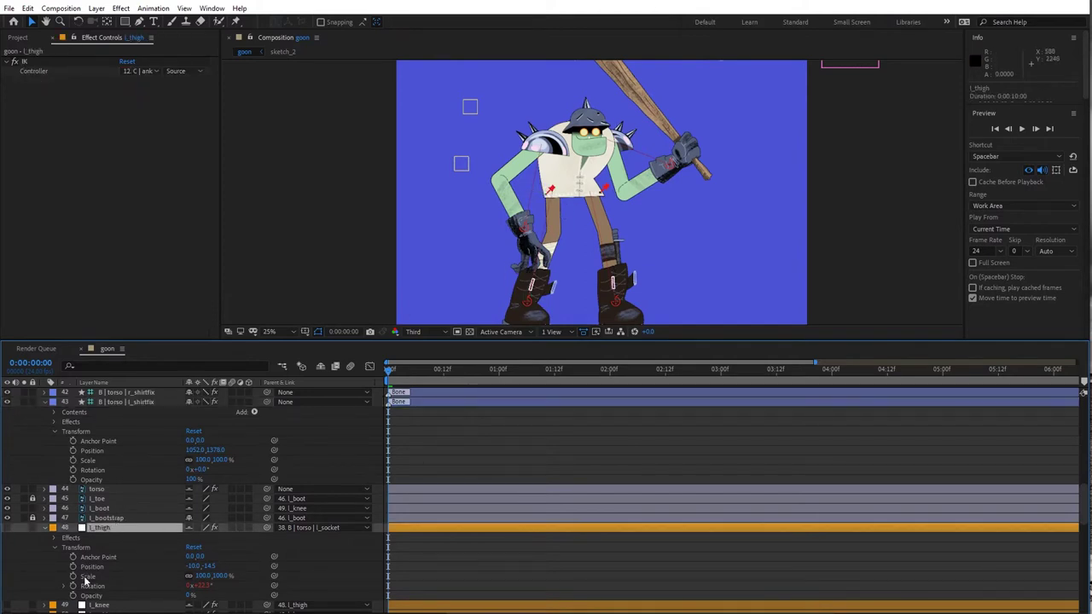
{"action": "left_click", "coordinate": [523, 314]}
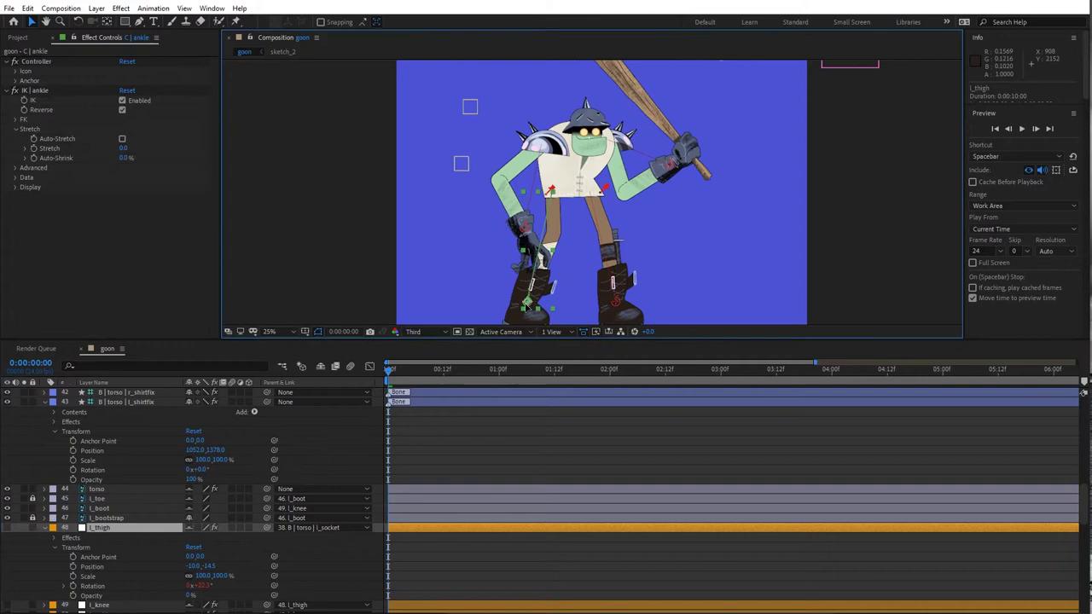
{"action": "mouse_move", "coordinate": [522, 307]}
{"action": "left_mouse_down"}
{"action": "mouse_move", "coordinate": [516, 298]}
{"action": "mouse_move", "coordinate": [523, 309]}
{"action": "left_mouse_up"}
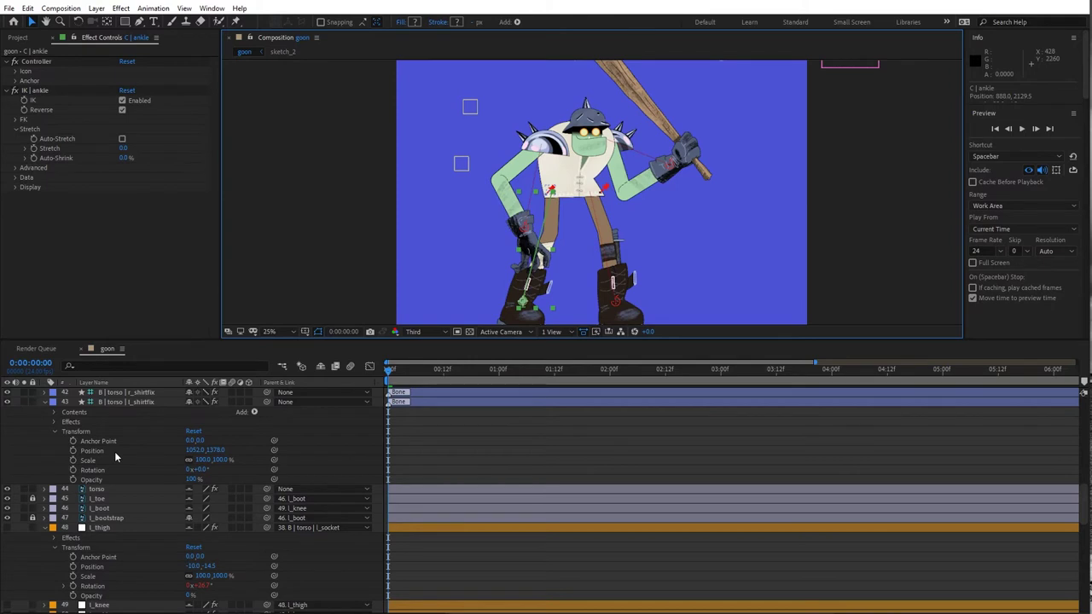
{"action": "left_click", "coordinate": [154, 402]}
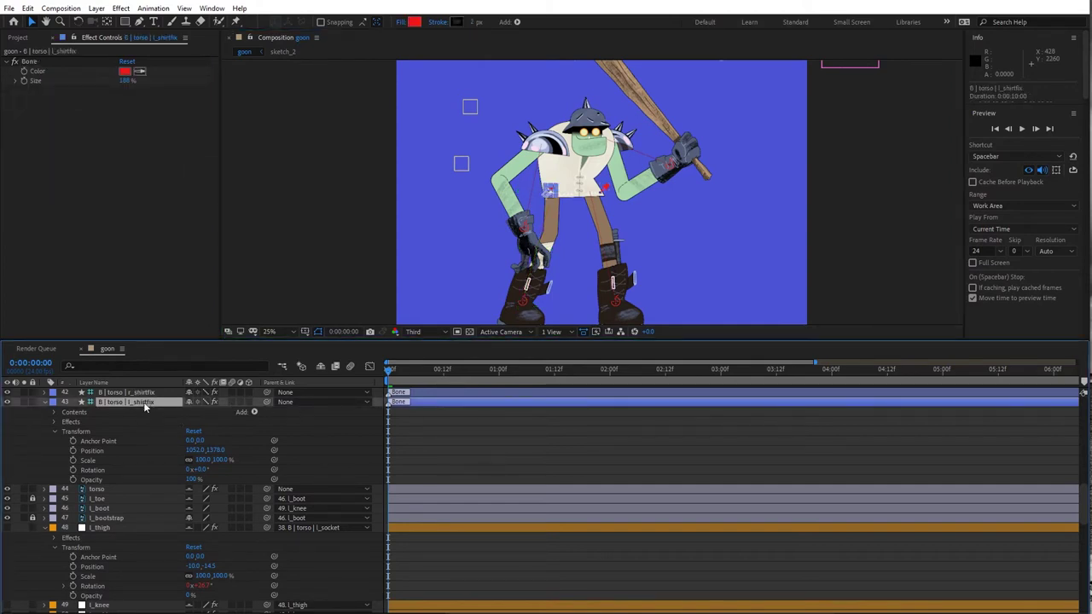
- Parent l_shirtfix and r_shirtfix to 39. B | torso | hip, undoing an accidental hip_control move
{"action": "left_click", "coordinate": [305, 404]}
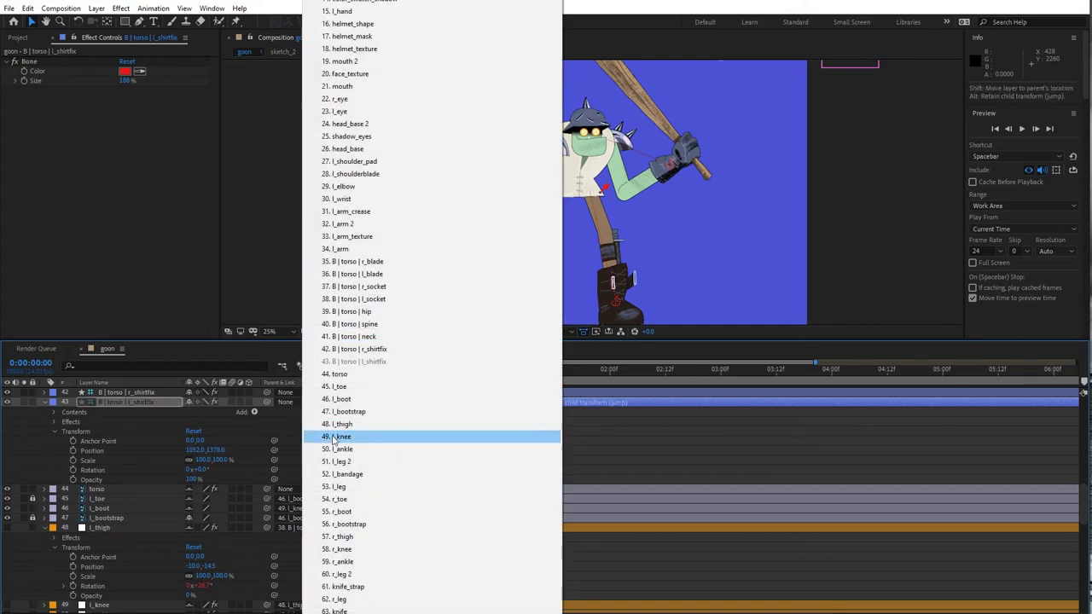
{"action": "left_click", "coordinate": [369, 313]}
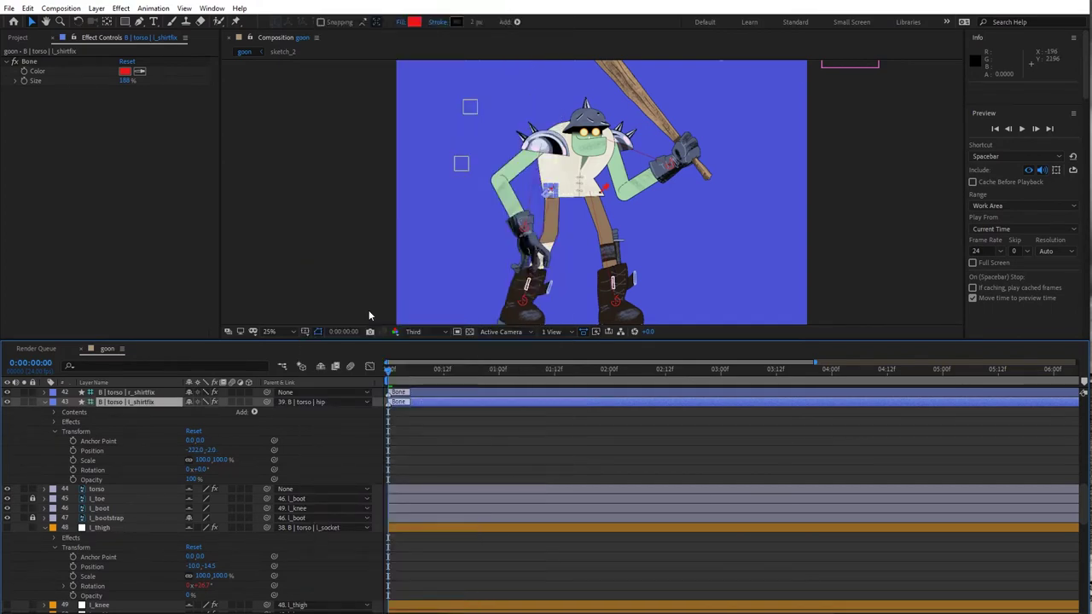
{"action": "left_click", "coordinate": [460, 165]}
{"action": "mouse_move", "coordinate": [460, 165]}
{"action": "left_mouse_down"}
{"action": "mouse_move", "coordinate": [475, 165]}
{"action": "mouse_move", "coordinate": [463, 154]}
{"action": "left_mouse_up"}
{"action": "key", "text": "ctrl+z"}
{"action": "key", "text": "ctrl+z"}
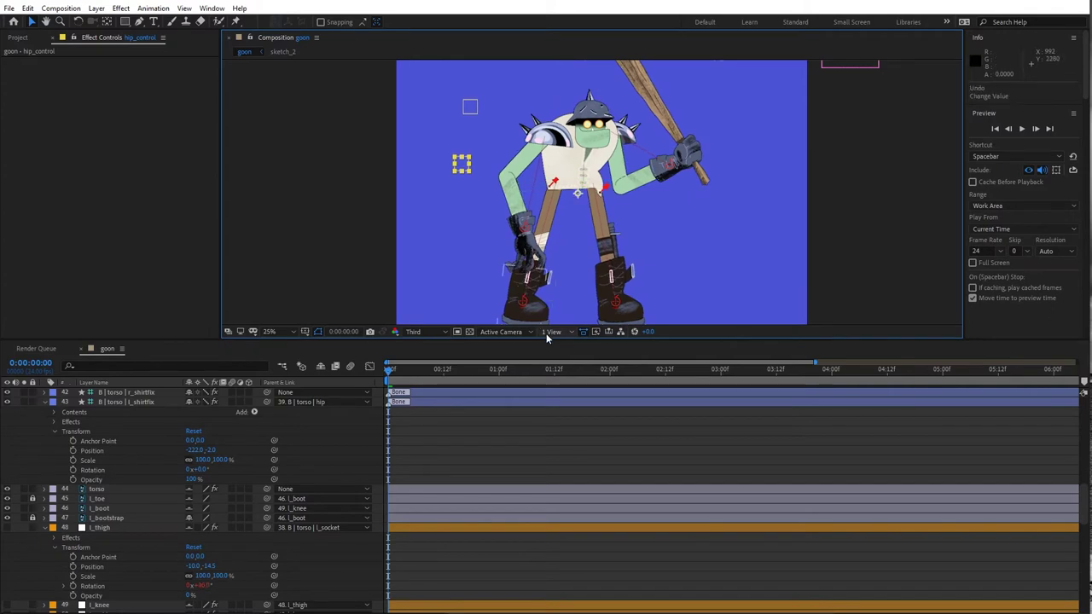
{"action": "left_click", "coordinate": [159, 393]}
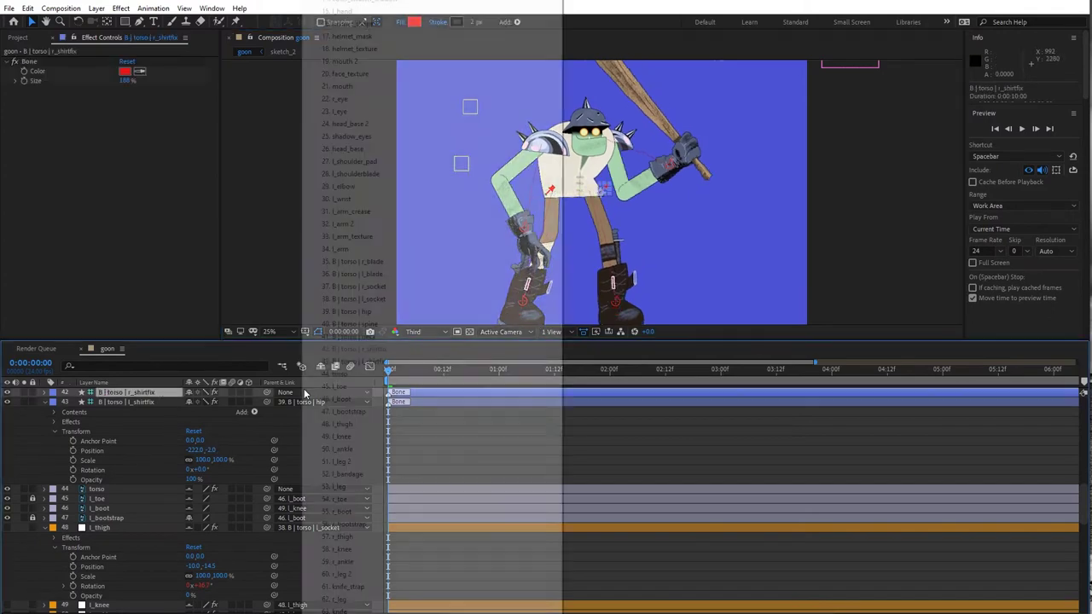
{"action": "left_click", "coordinate": [361, 314]}
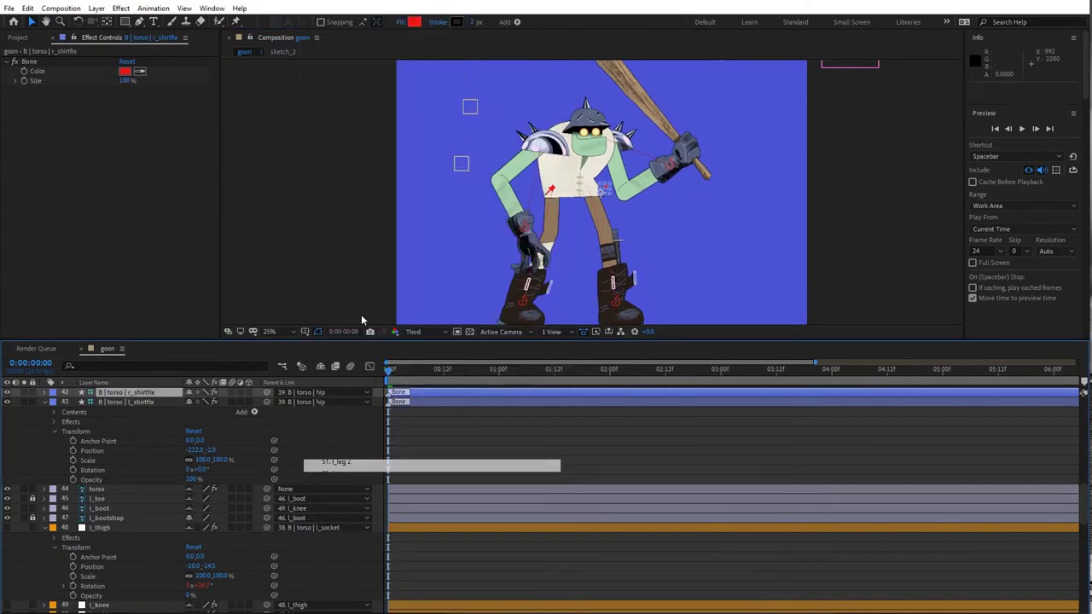
{"action": "left_click", "coordinate": [547, 191]}
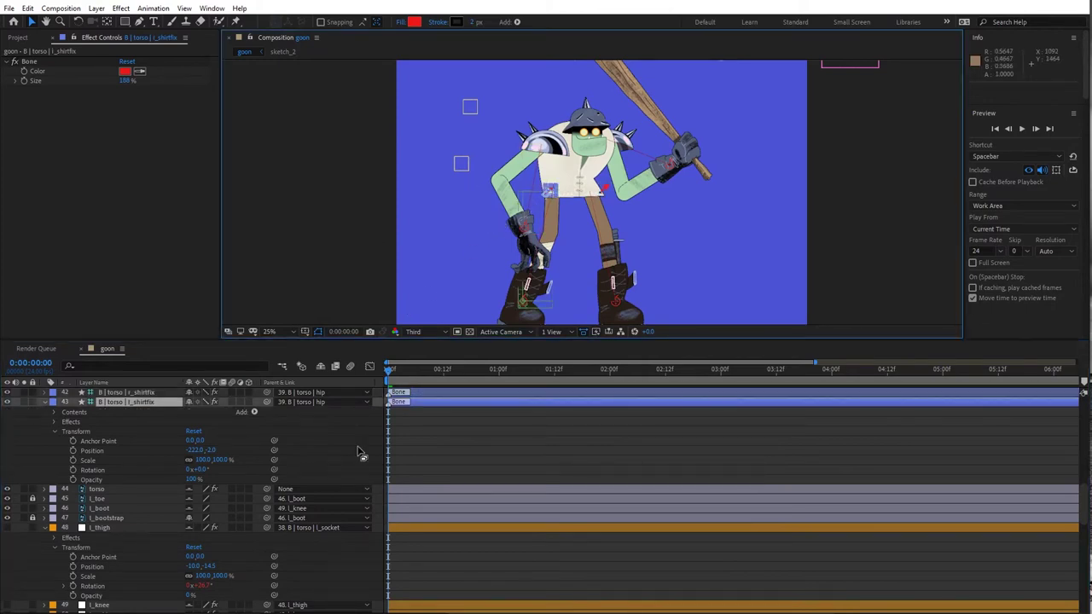
- Separate l_shirtfix's Position into X Position and Y Position
{"action": "key", "text": "ctrl+z"}
{"action": "scroll", "coordinate": [76, 438], "scroll_direction": "down", "scroll_amount": 1}
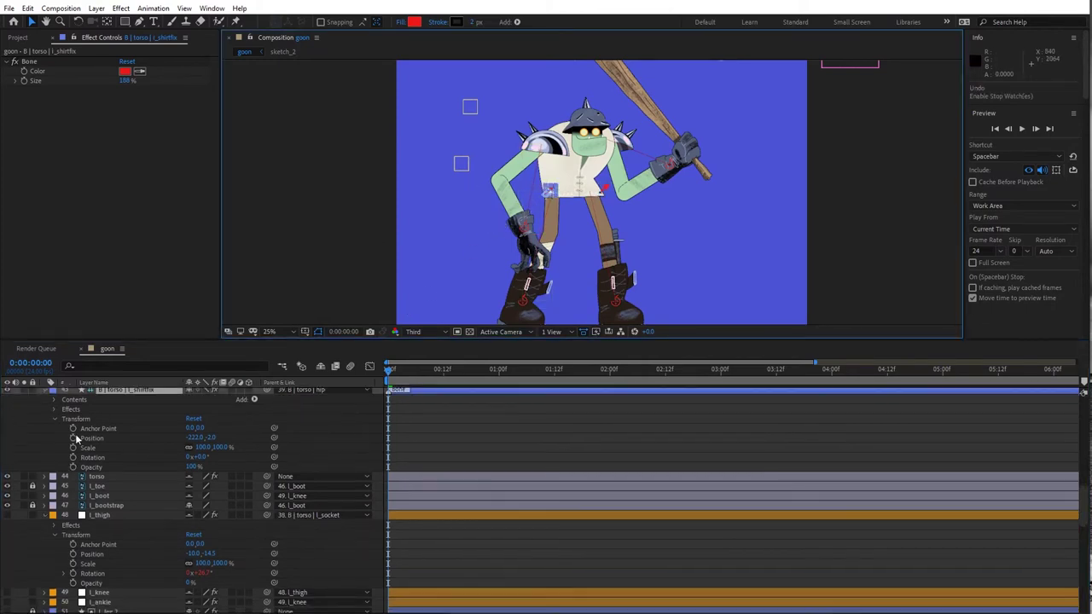
{"action": "right_click", "coordinate": [97, 442]}
{"action": "left_click", "coordinate": [128, 470]}
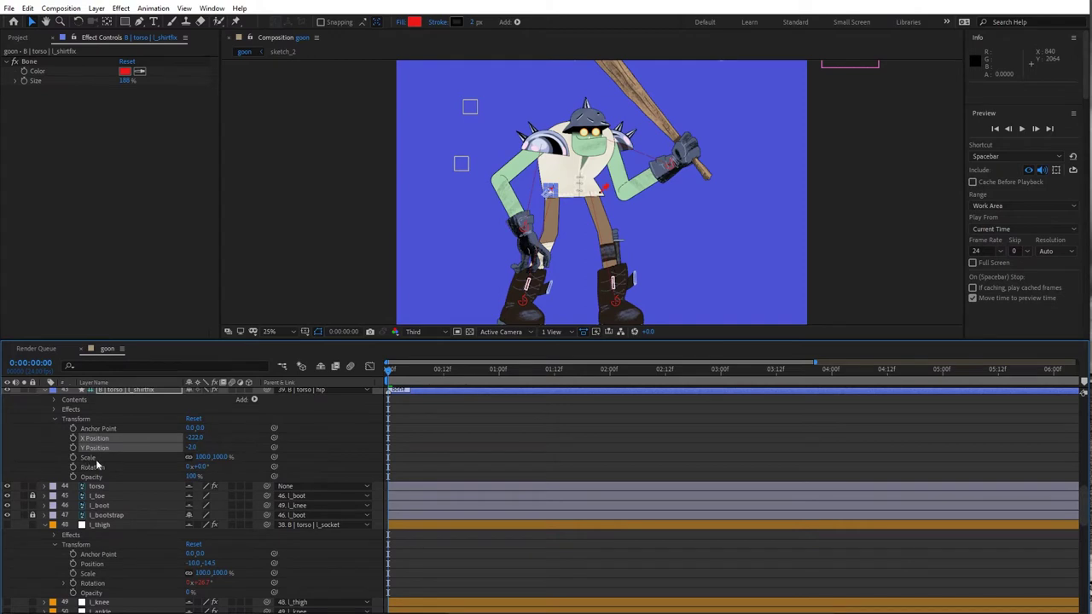
- Give Y Position an expression adding l_thigh's Rotation via the pickwhip
{"action": "left_click", "coordinate": [96, 461]}
{"action": "left_click", "coordinate": [99, 449]}
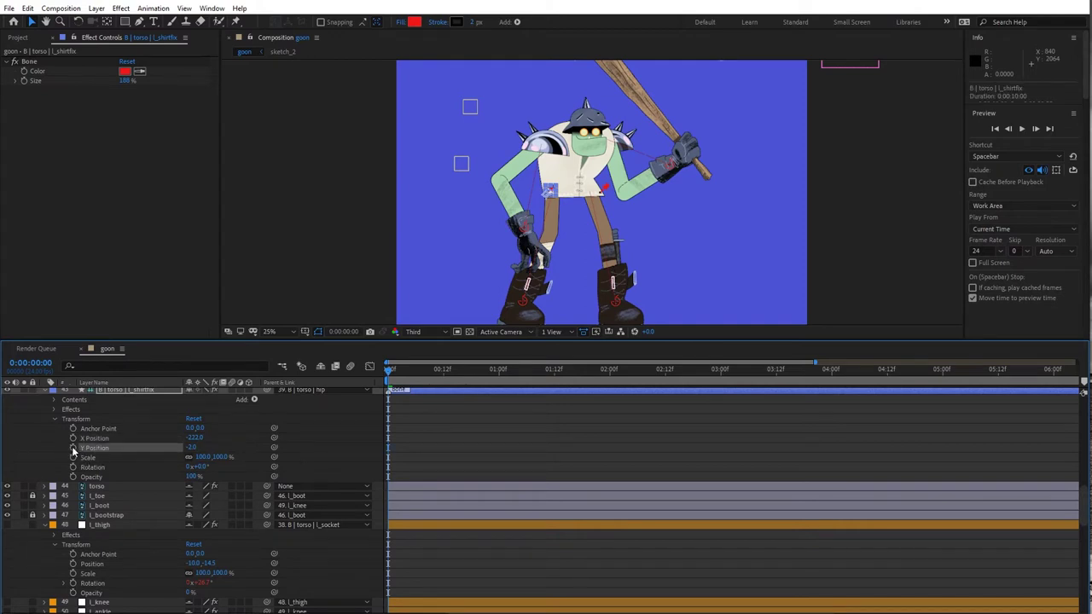
{"action": "left_click", "coordinate": [72, 449], "text": "alt"}
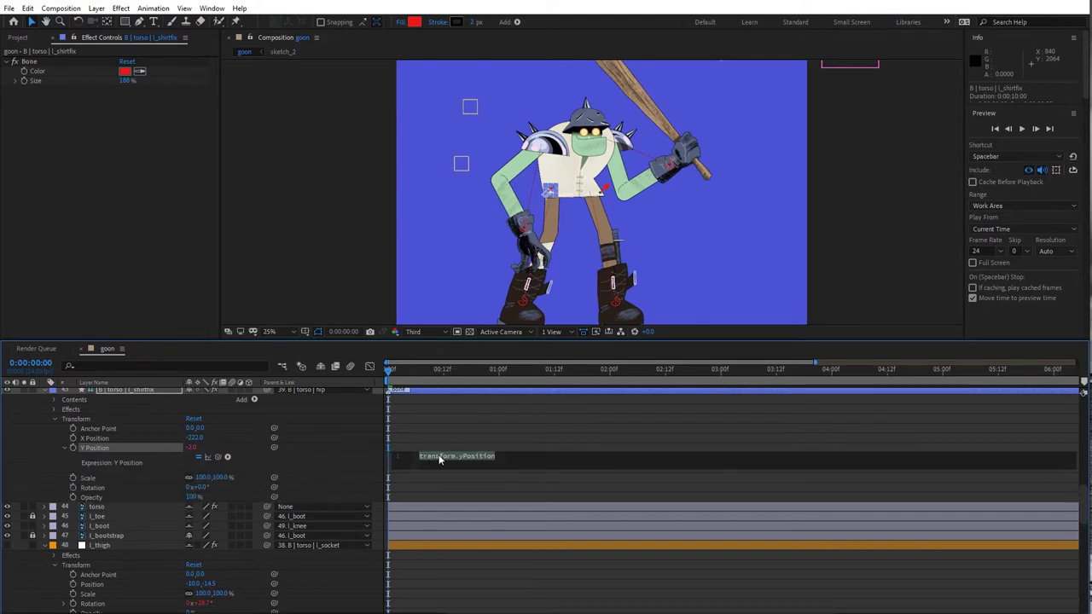
{"action": "left_click", "coordinate": [495, 456]}
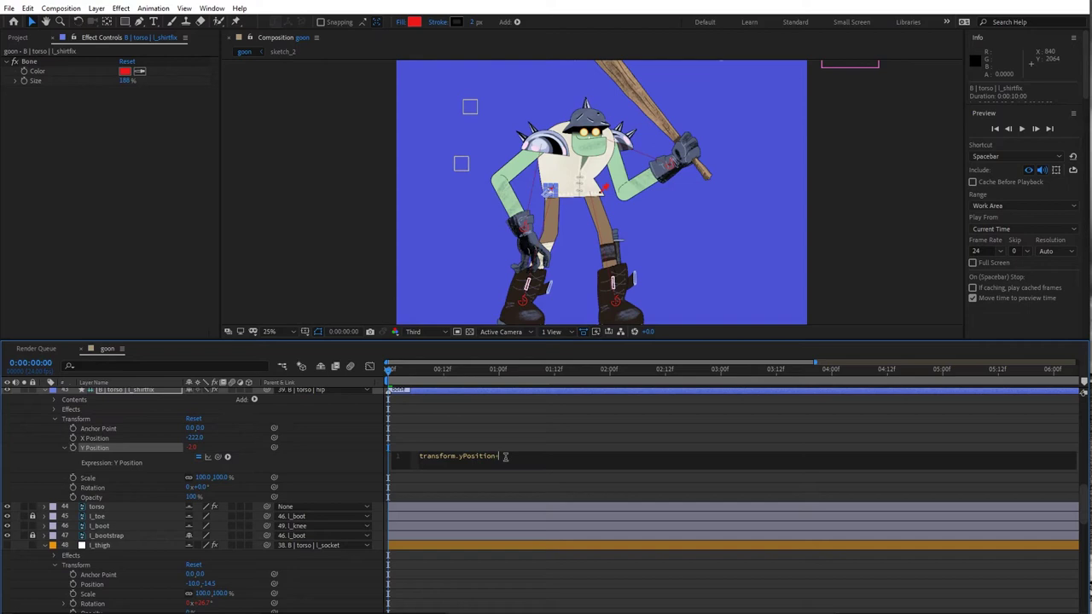
{"action": "left_click_drag", "start_coordinate": [274, 448], "coordinate": [103, 604]}
- Commit the expression, lift the left foot to see the shirt corner follow, then undo
{"action": "left_click", "coordinate": [522, 305]}
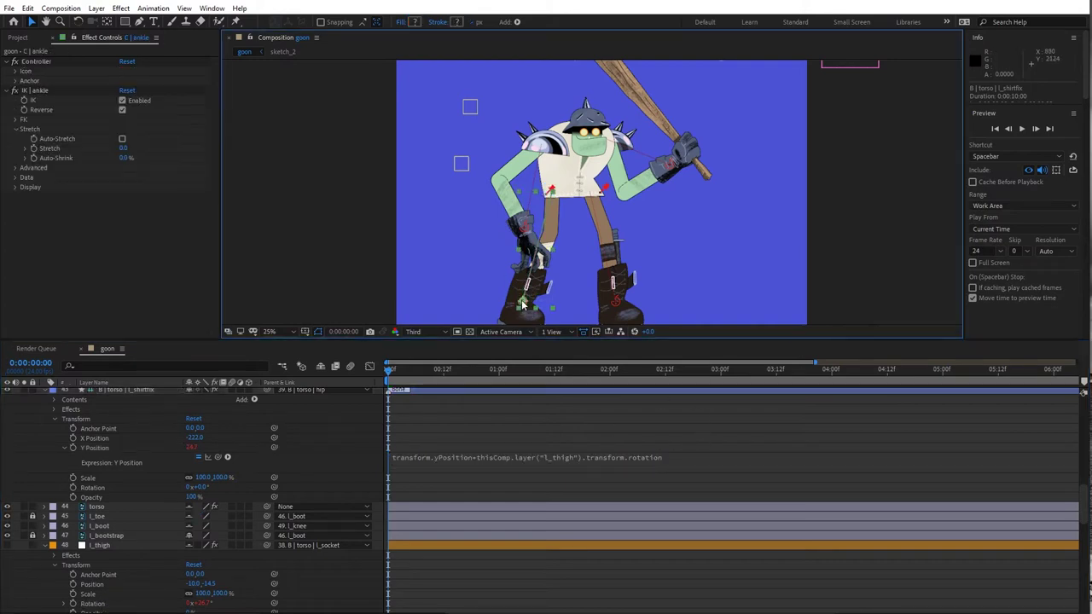
{"action": "left_click_drag", "start_coordinate": [522, 304], "coordinate": [478, 269]}
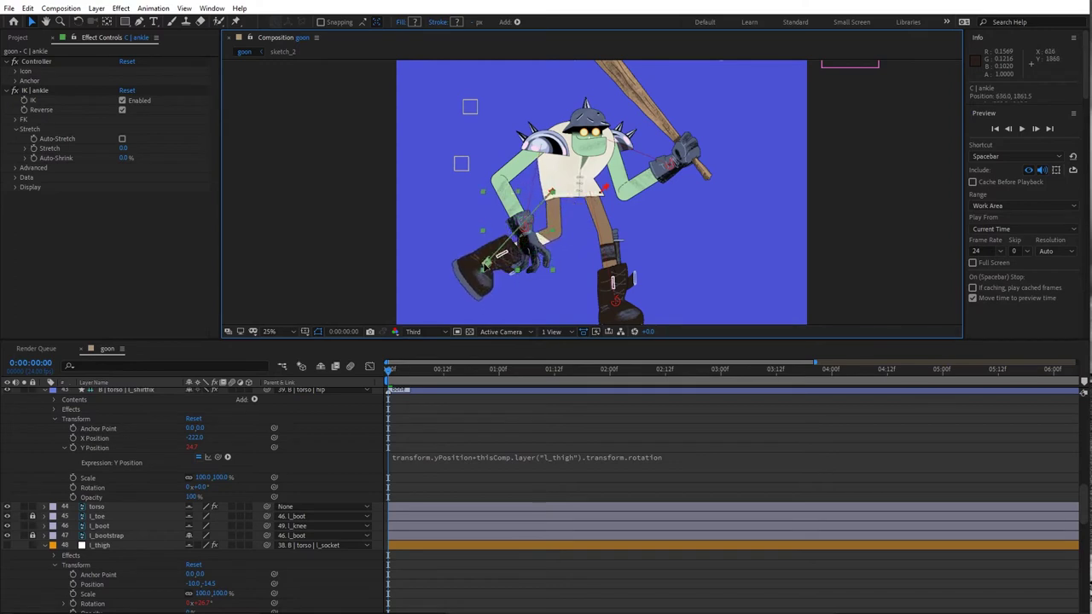
{"action": "key", "text": "ctrl+z"}
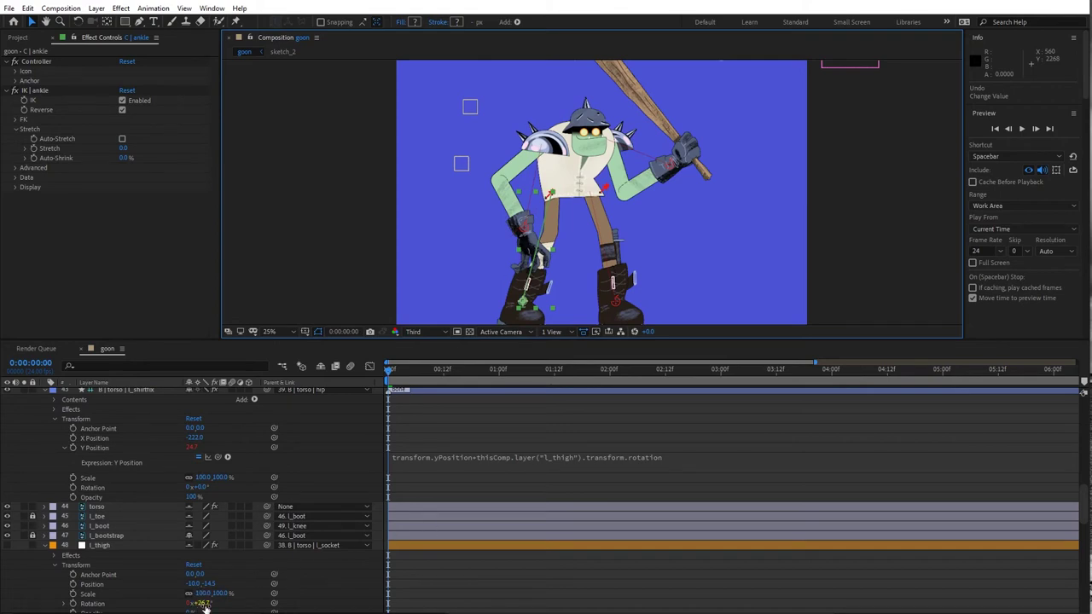
- Rewrite Y Position as: if l_thigh rotation > 26 add it, else keep transform.yPosition
{"action": "left_click", "coordinate": [657, 457]}
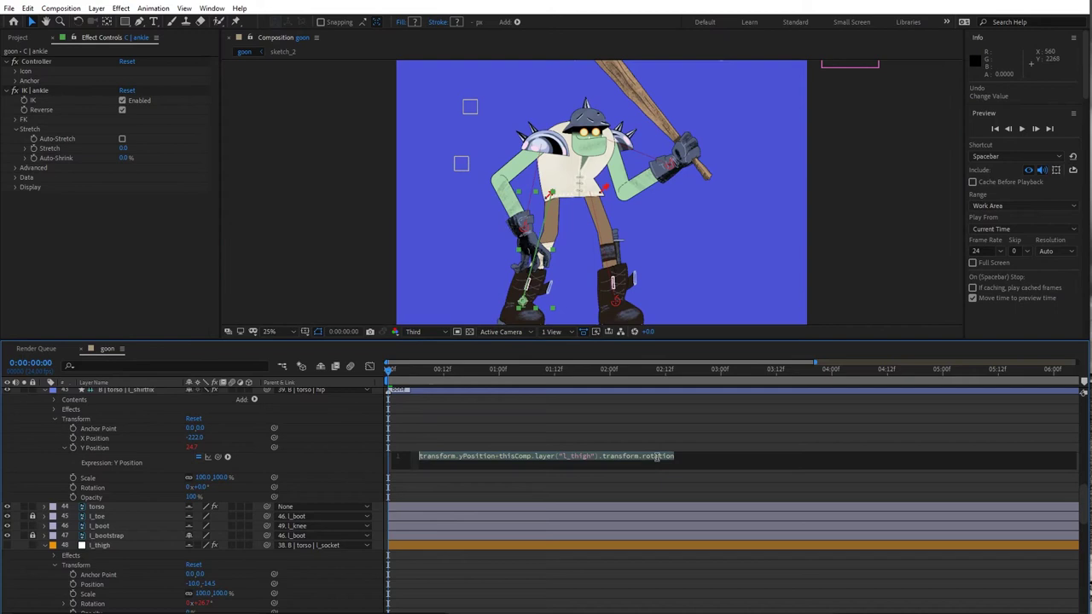
{"action": "key", "text": "BackSpace"}
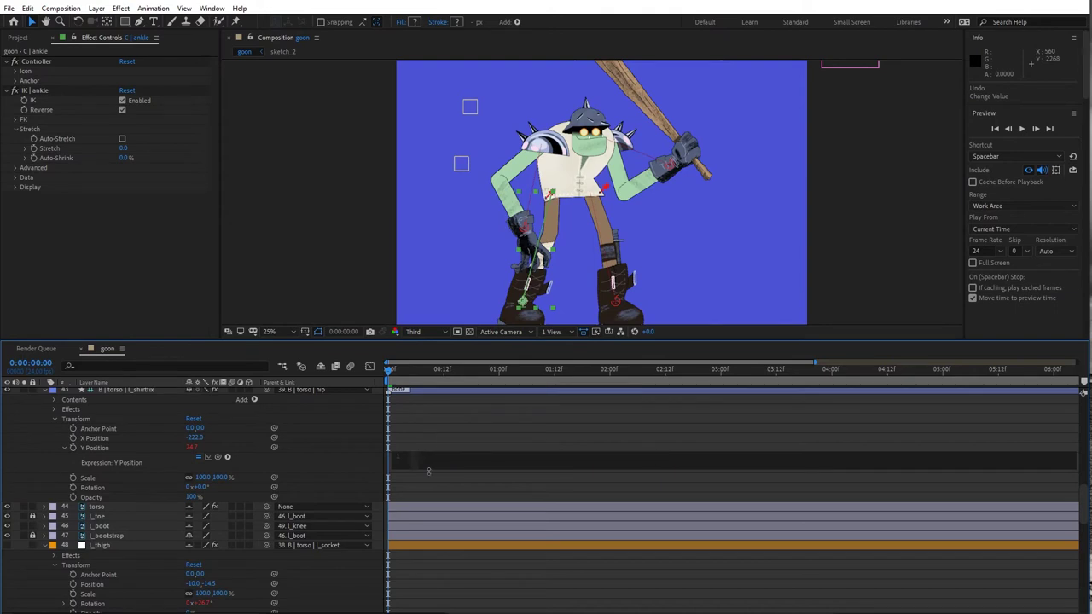
{"action": "type", "text": "if("}
{"action": "left_click_drag", "start_coordinate": [274, 447], "coordinate": [92, 606]}
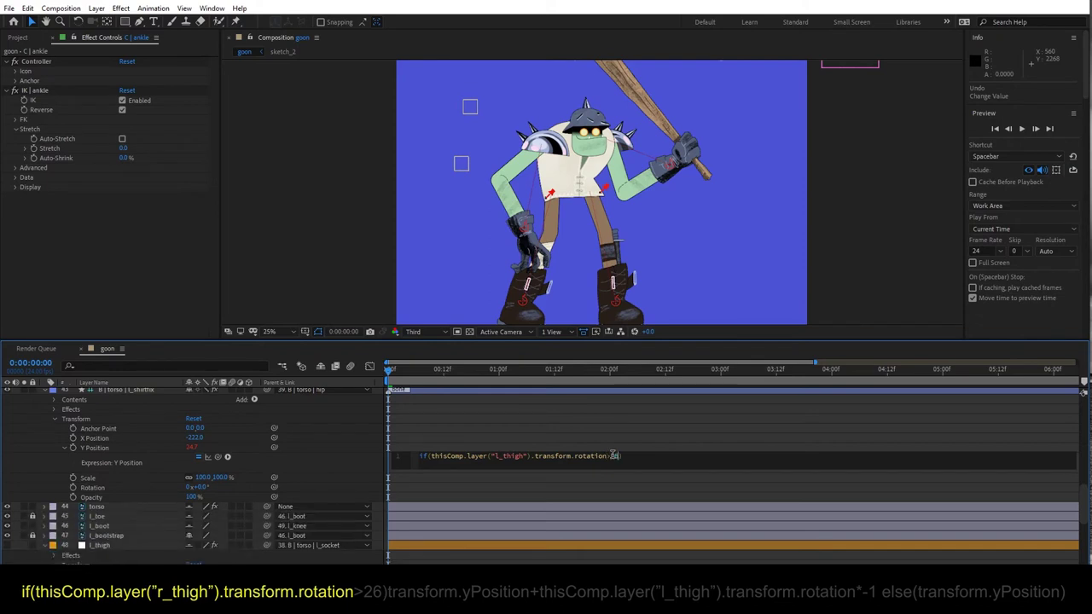
{"action": "type", "text": ">26)"}
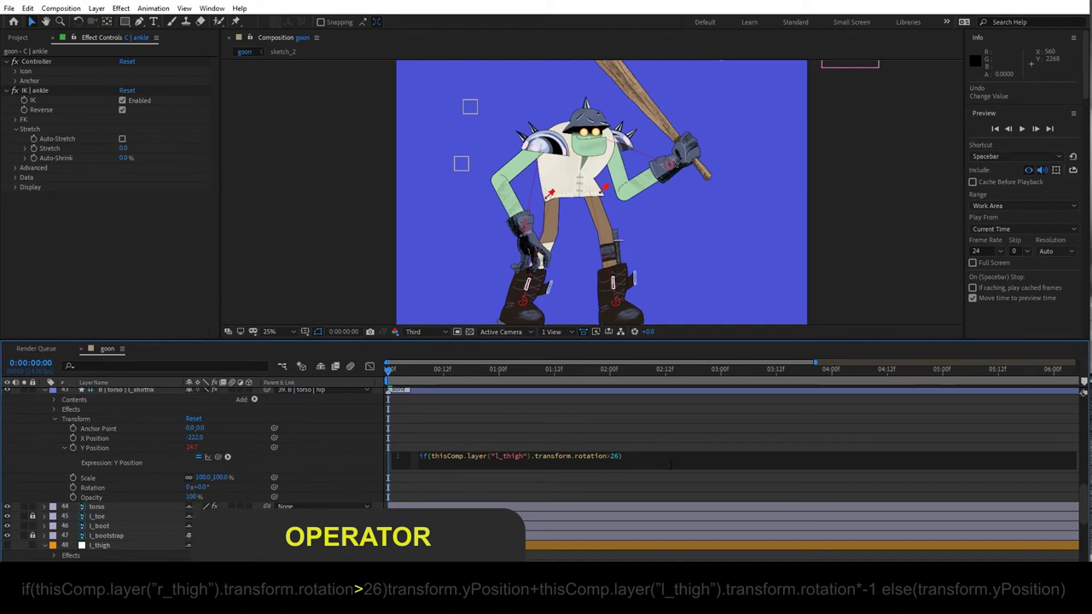
{"action": "type", "text": "transform.yPosition+thisComp.layer(\"l_thigh\").transform.rotation"}
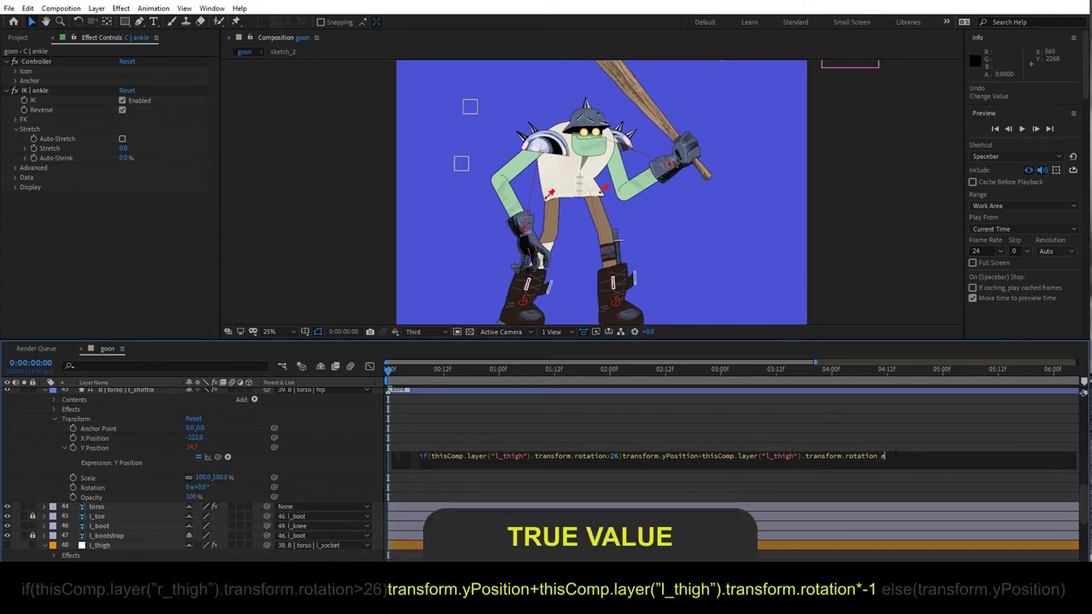
{"action": "type", "text": "else("}
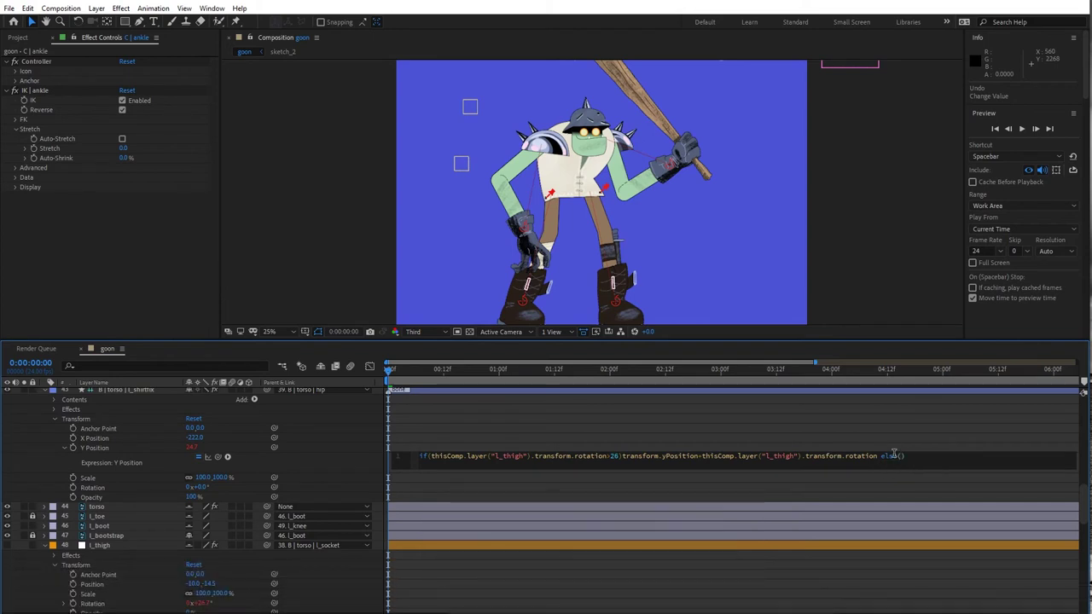
{"action": "type", "text": "transfor"}
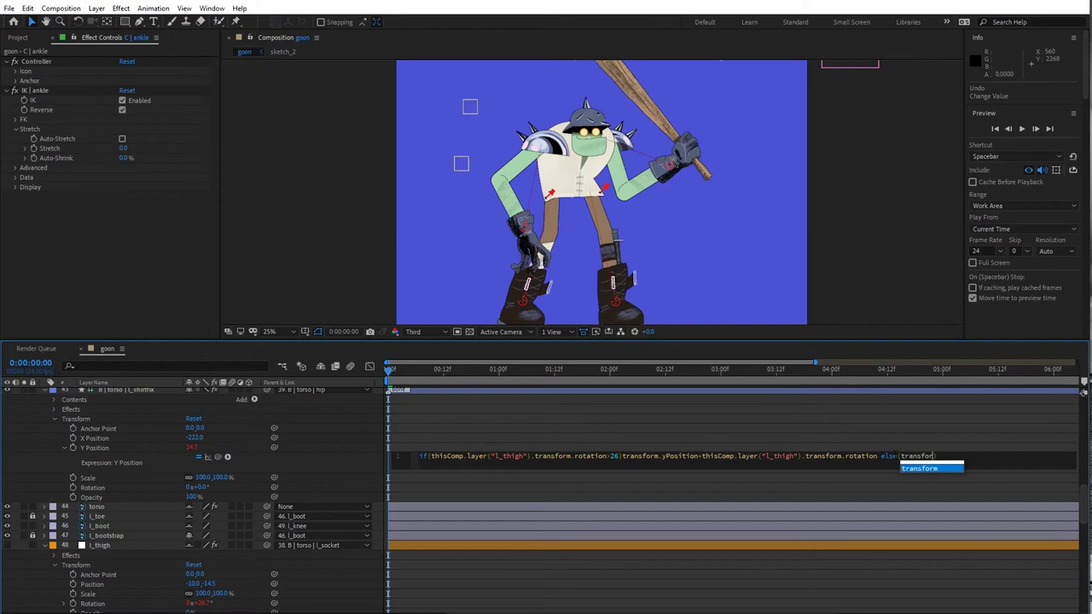
{"action": "type", "text": "m."}
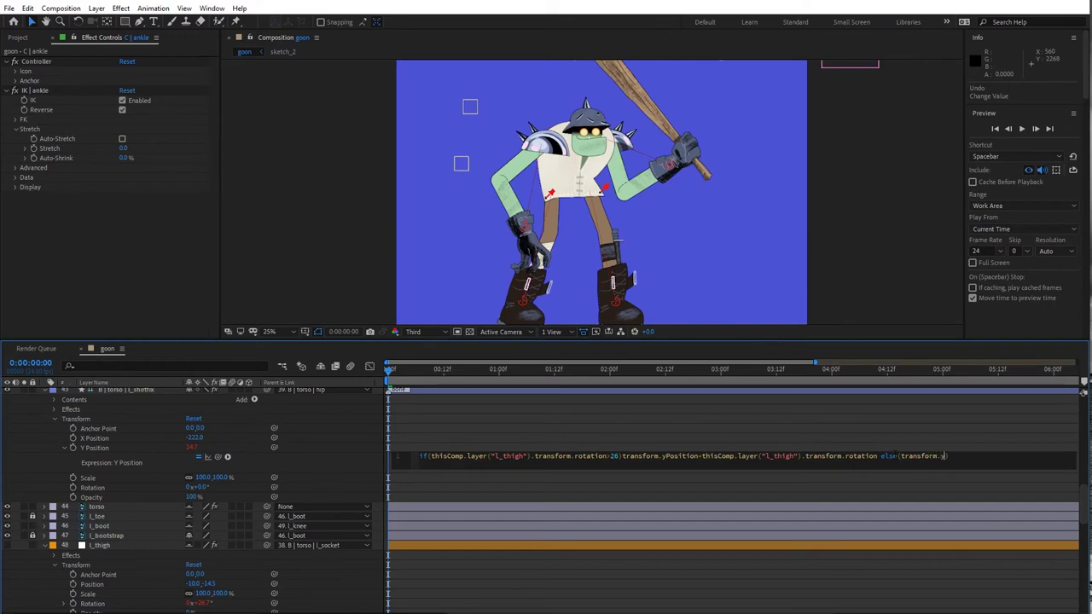
{"action": "type", "text": "yPosition"}
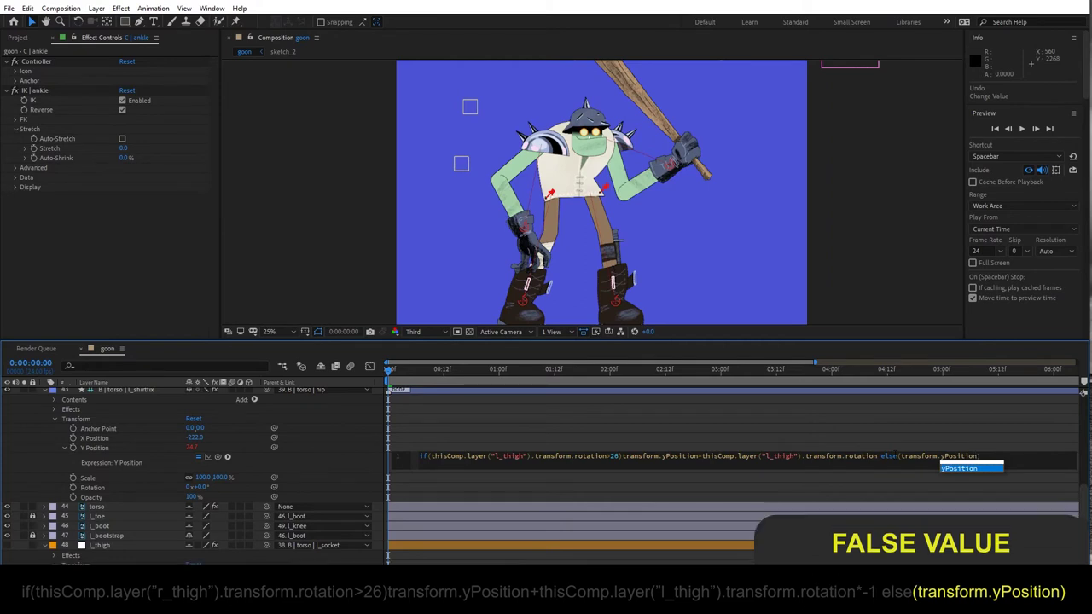
{"action": "left_click", "coordinate": [961, 440]}
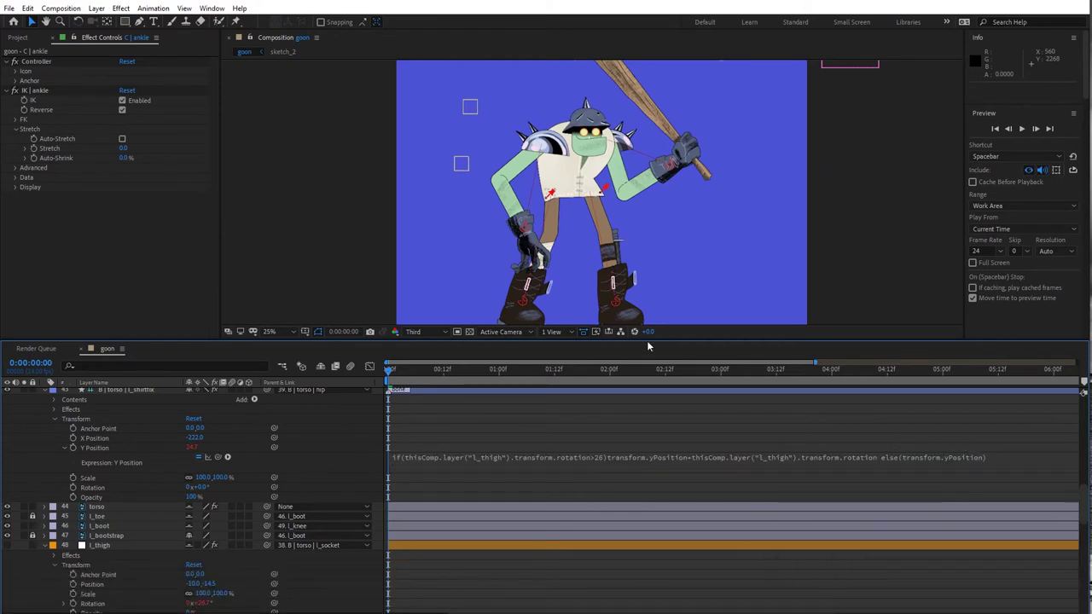
- Bend the left leg to test the conditional shirt corner, then undo back to standing
{"action": "left_click", "coordinate": [523, 302]}
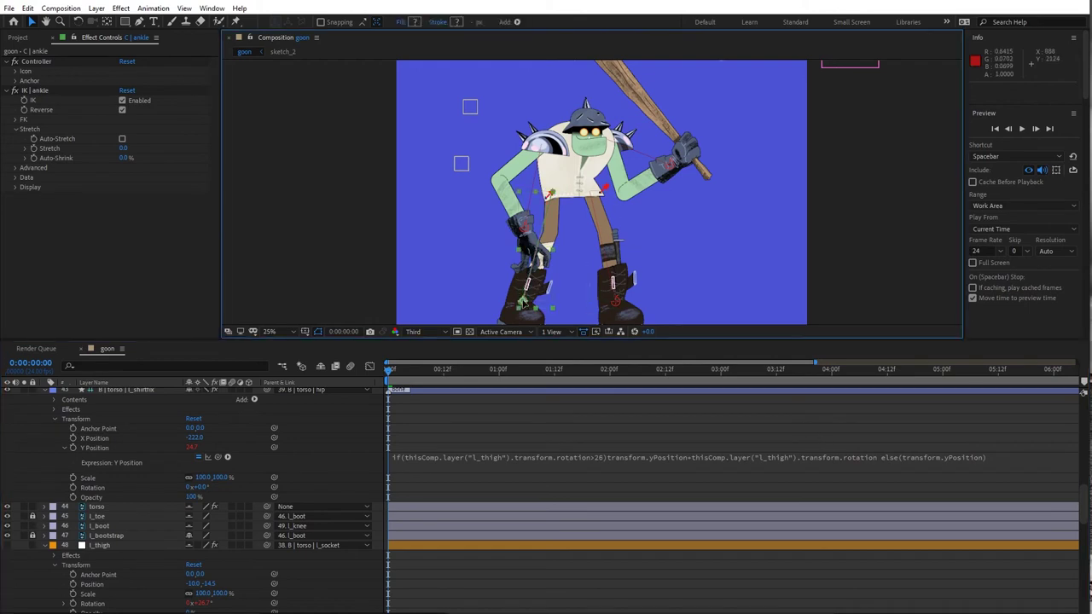
{"action": "left_click_drag", "start_coordinate": [524, 302], "coordinate": [458, 241]}
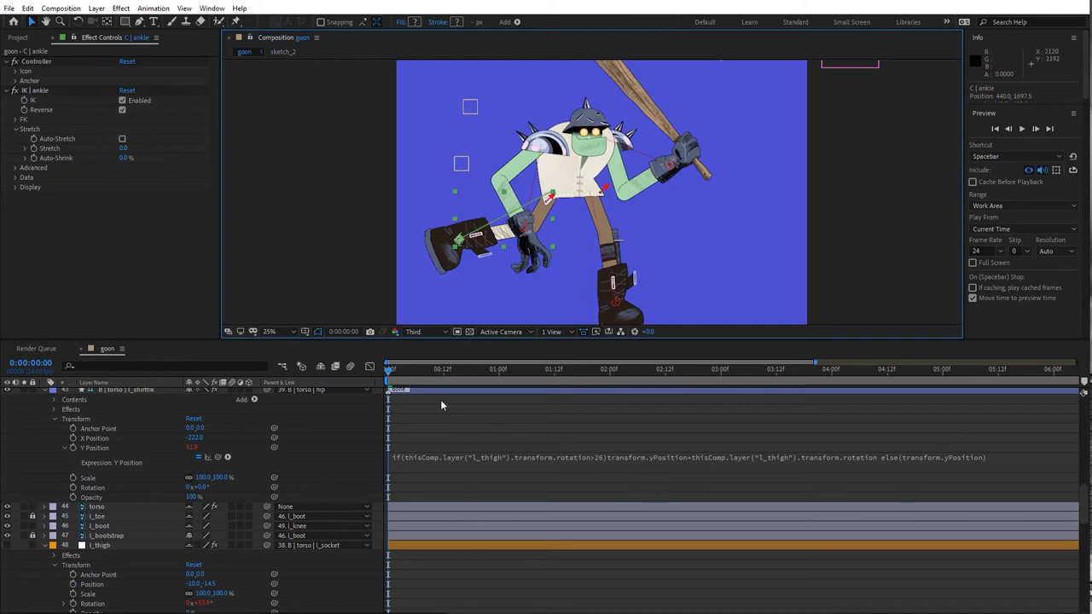
{"action": "key", "text": "ctrl+z"}
- Append *-1 after the thigh rotation term in the true branch and commit the expression
{"action": "left_click", "coordinate": [597, 455]}
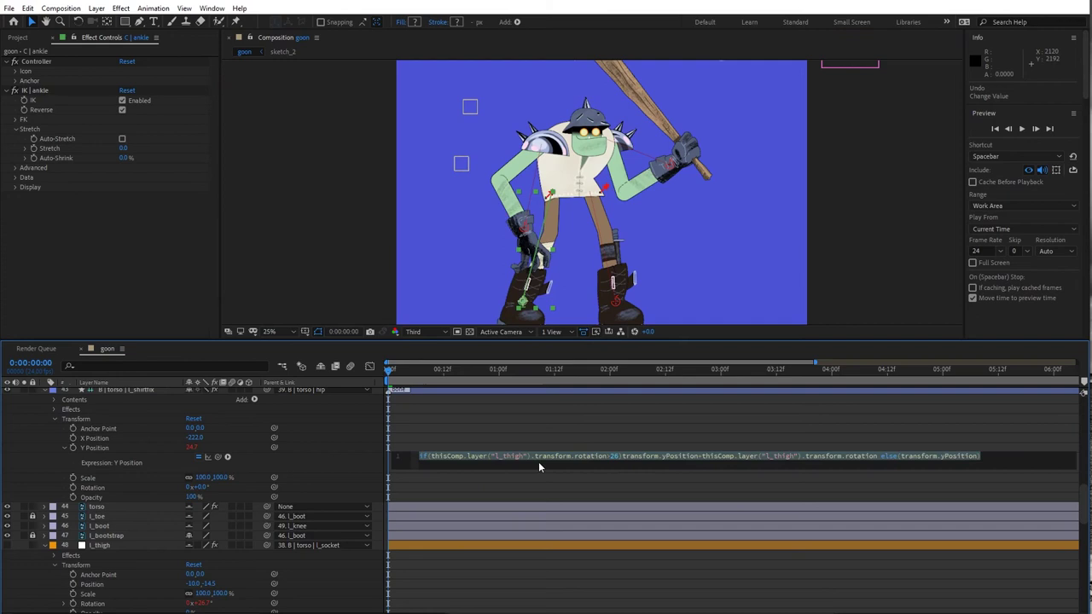
{"action": "left_click", "coordinate": [631, 457]}
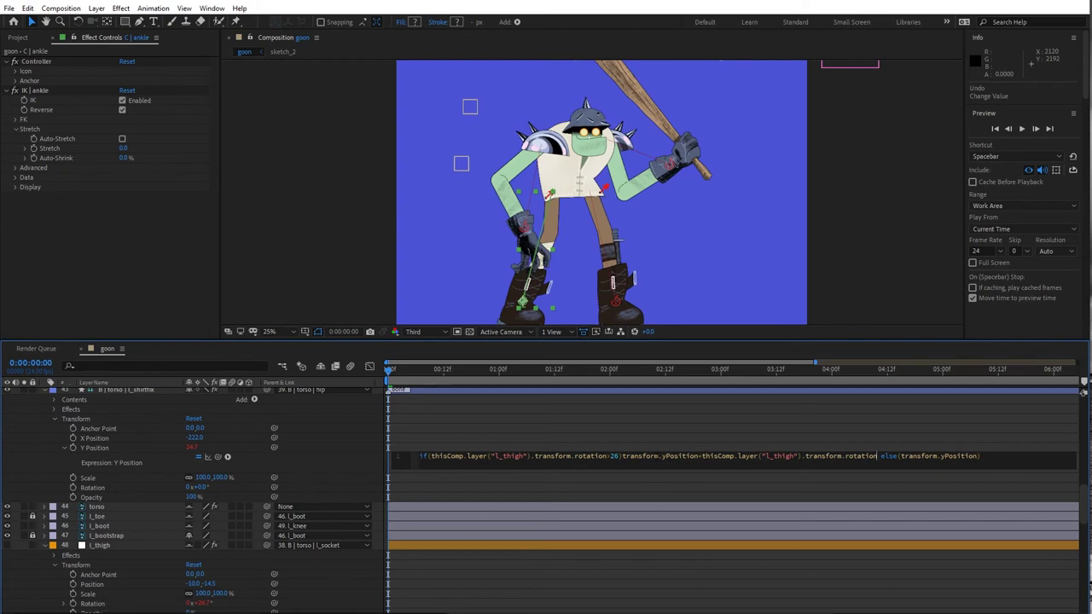
{"action": "left_click", "coordinate": [880, 455]}
{"action": "type", "text": "*-1"}
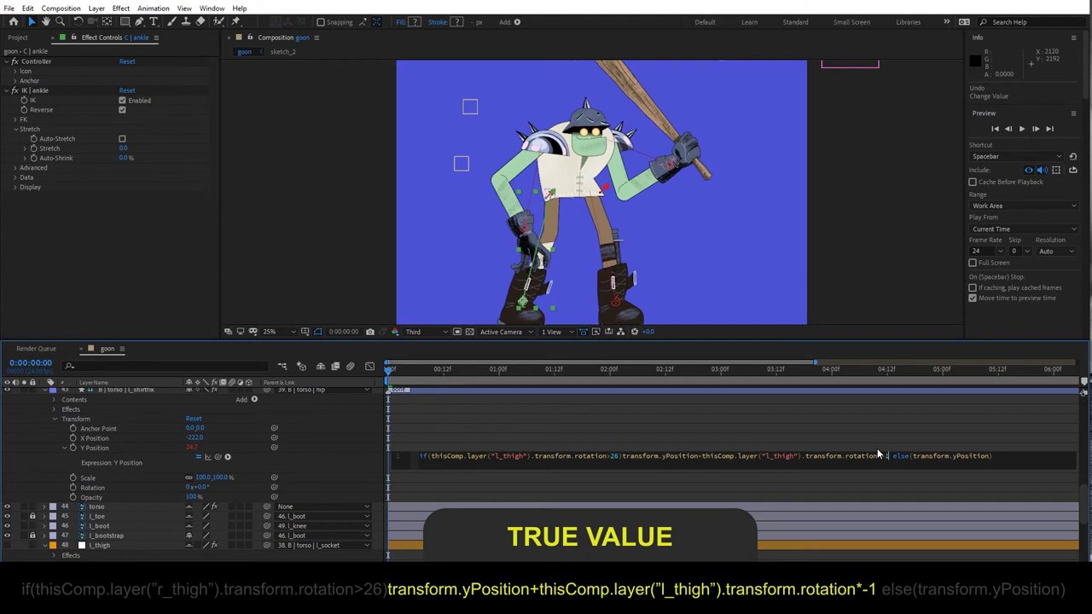
{"action": "left_click", "coordinate": [800, 431]}
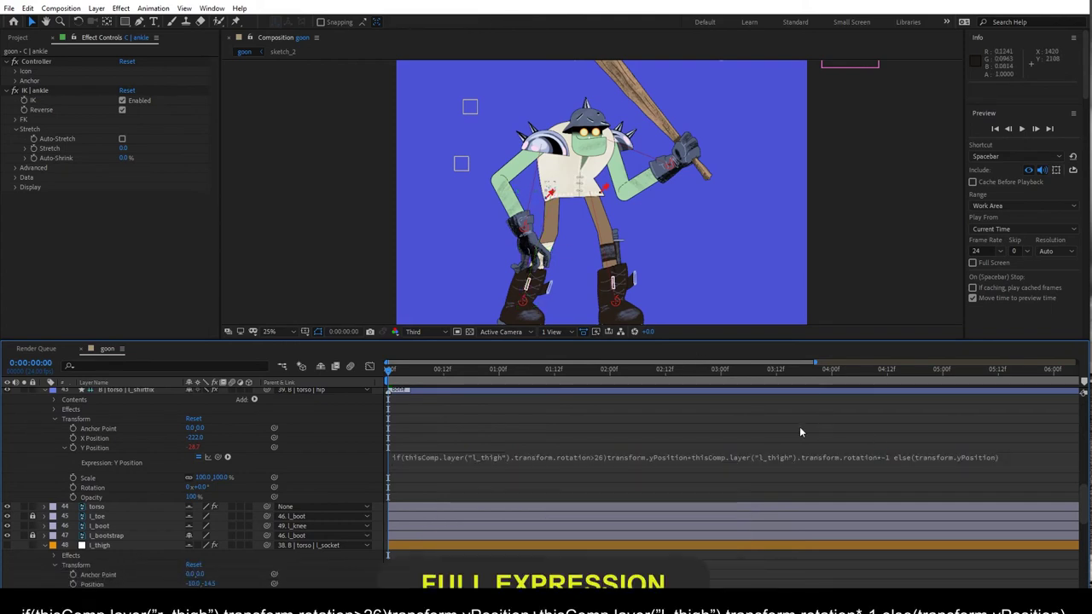
{"action": "left_click", "coordinate": [514, 302]}
{"action": "left_click_drag", "start_coordinate": [514, 302], "coordinate": [448, 259]}
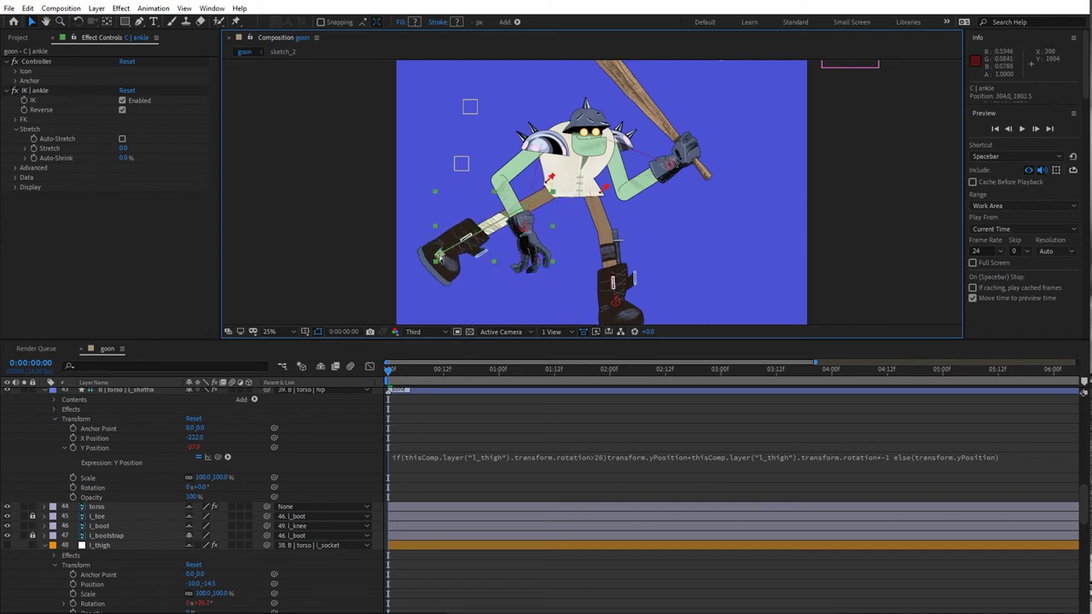
{"action": "left_click", "coordinate": [696, 260]}
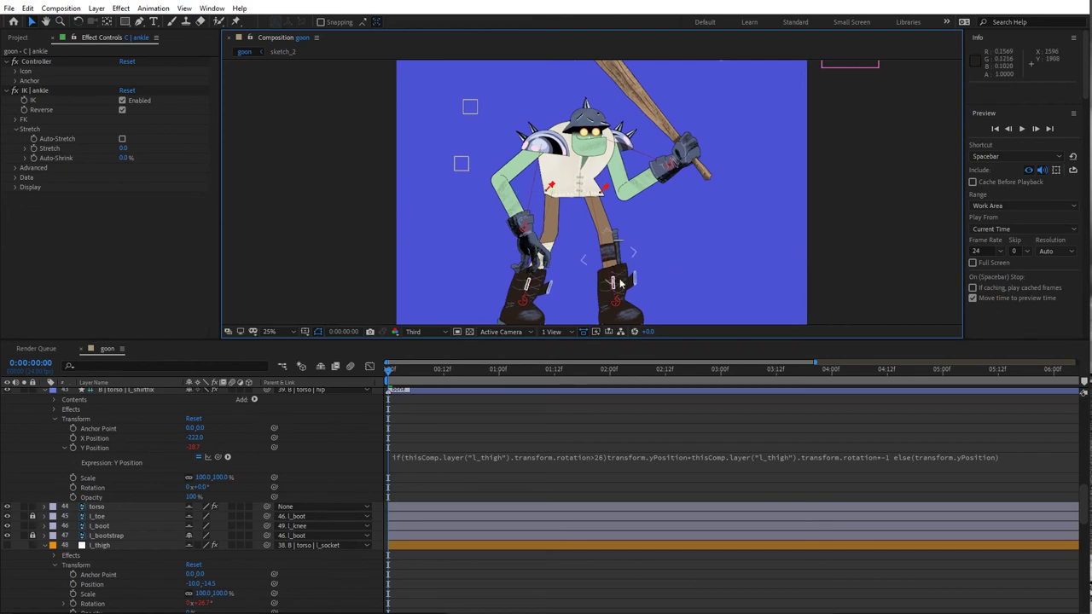
{"action": "mouse_move", "coordinate": [523, 296]}
{"action": "left_mouse_down"}
{"action": "mouse_move", "coordinate": [568, 288]}
{"action": "mouse_move", "coordinate": [522, 288]}
{"action": "mouse_move", "coordinate": [424, 244]}
{"action": "left_mouse_up"}
{"action": "key", "text": "ctrl+z"}
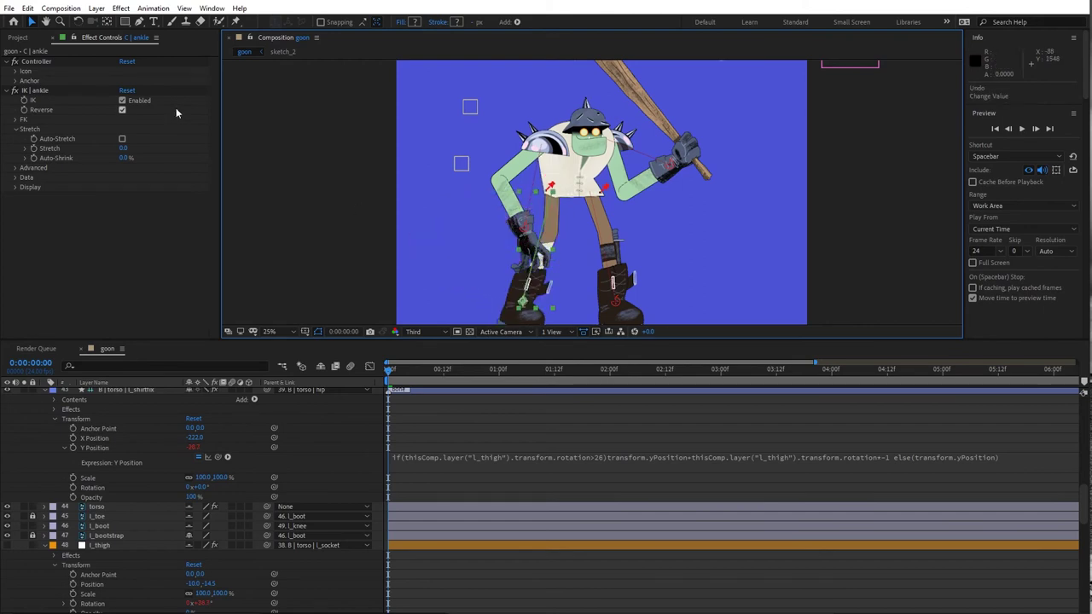
- Save the project, then expand r_shirtfix's transform properties and add an expression to Y Position
{"action": "left_click", "coordinate": [8, 8]}
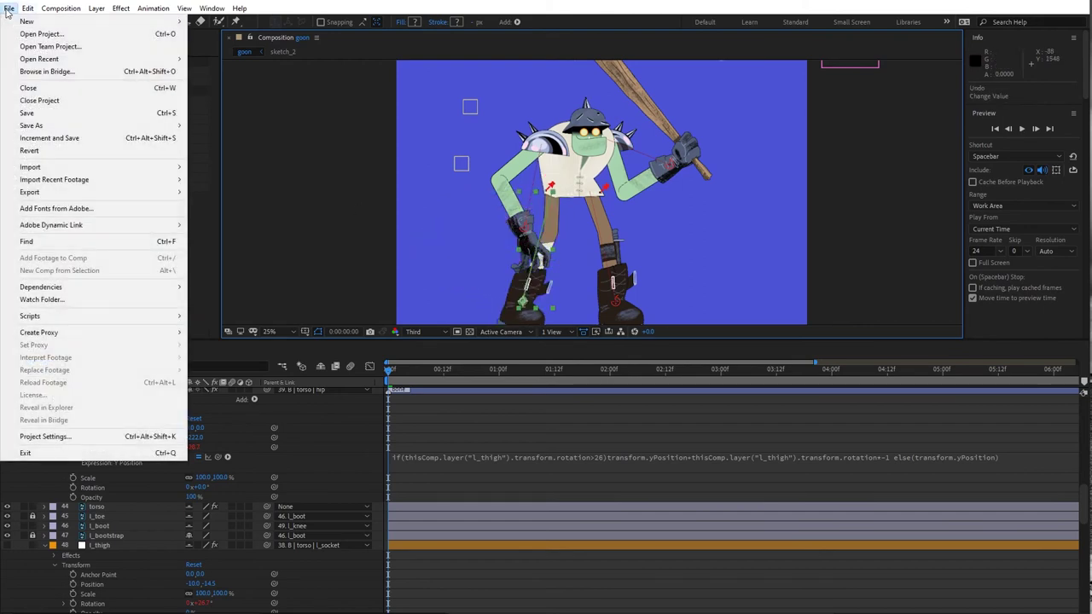
{"action": "left_click", "coordinate": [34, 111]}
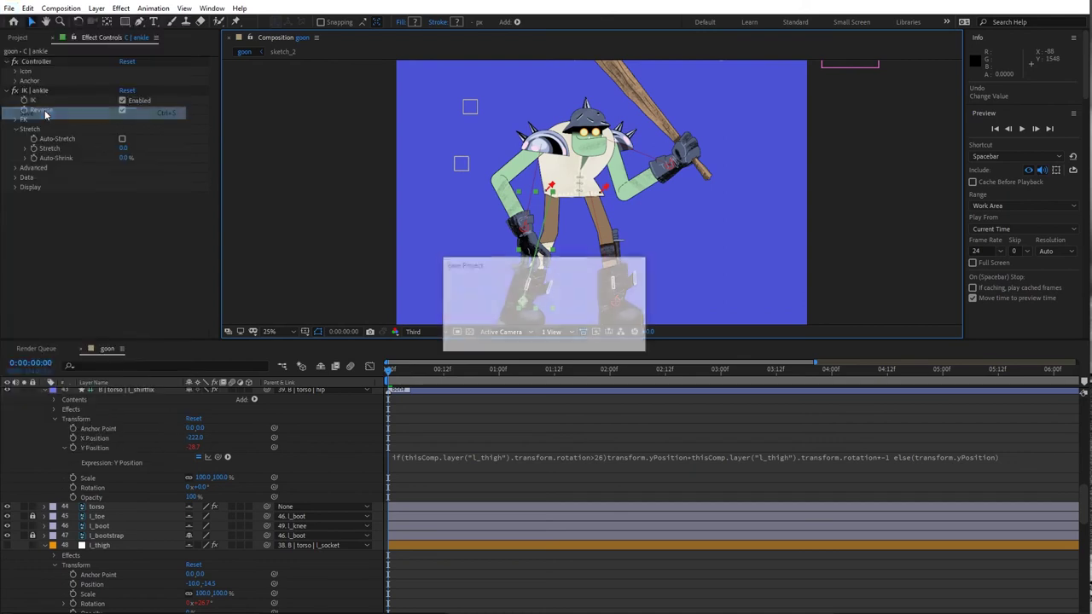
{"action": "left_click", "coordinate": [604, 193]}
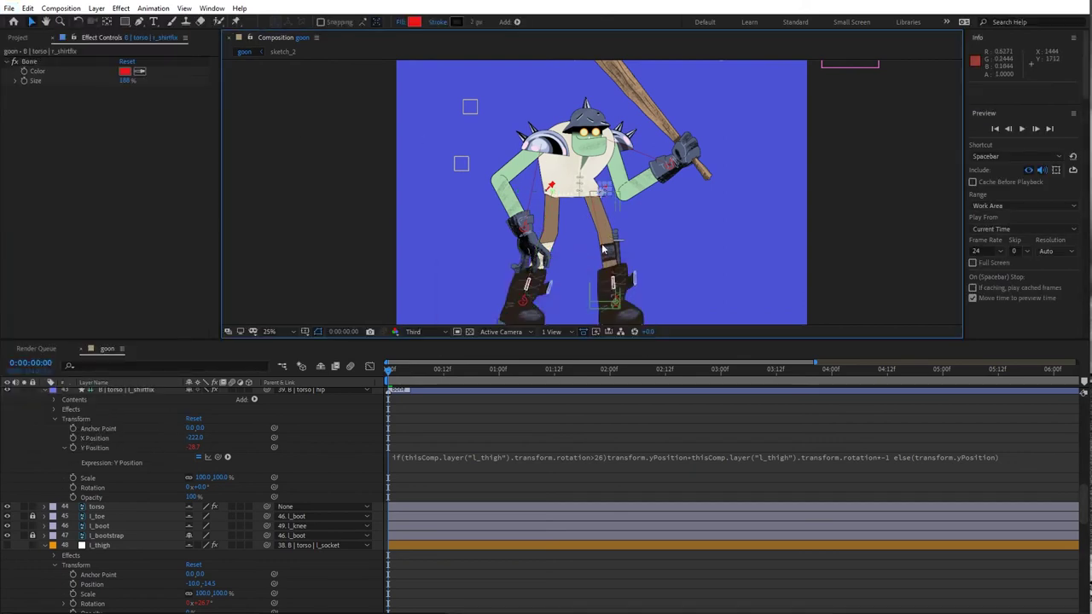
{"action": "scroll", "coordinate": [117, 494], "scroll_direction": "up", "scroll_amount": 3}
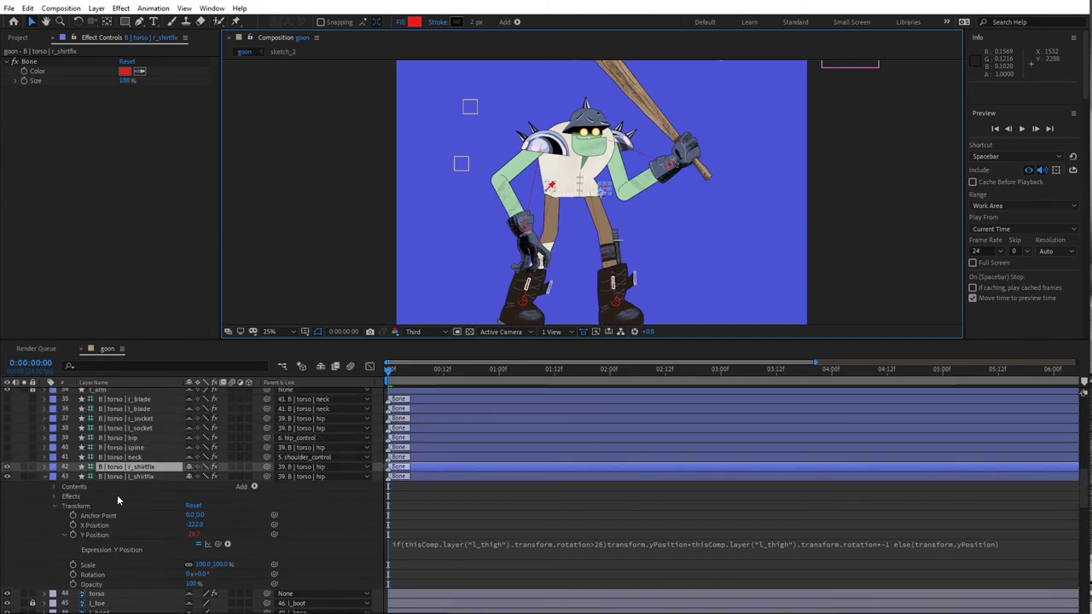
{"action": "left_click", "coordinate": [45, 467]}
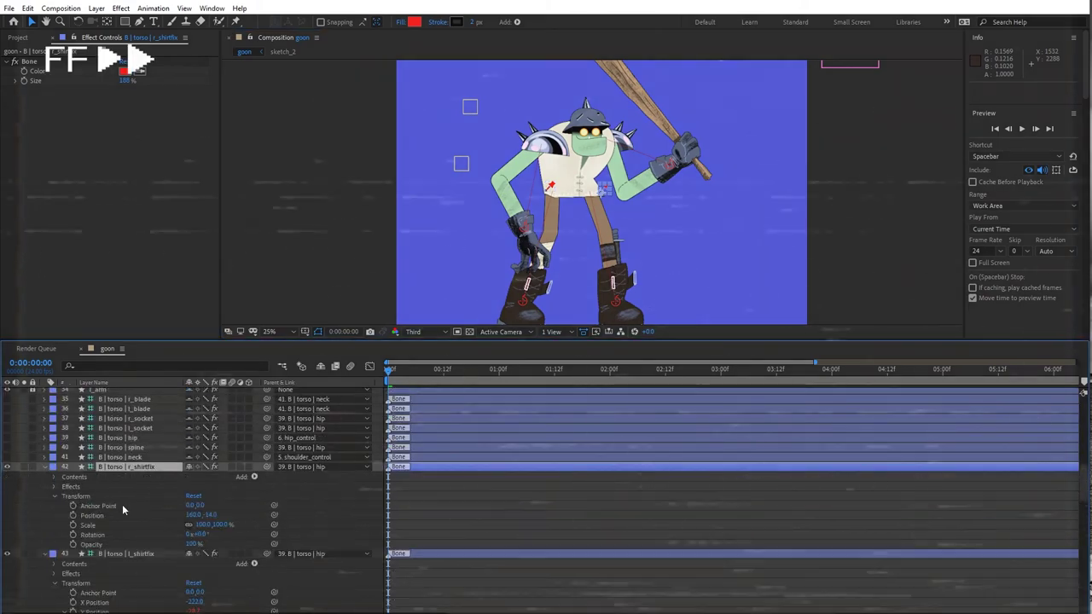
{"action": "left_click", "coordinate": [72, 525], "text": "alt"}
{"action": "left_click", "coordinate": [512, 533]}
{"action": "type", "text": "-1 else(transform.yPosition"}
- Expand the r_thigh layer's properties, then reselect the r_shirtfix layer
{"action": "scroll", "coordinate": [117, 495], "scroll_direction": "down", "scroll_amount": 10}
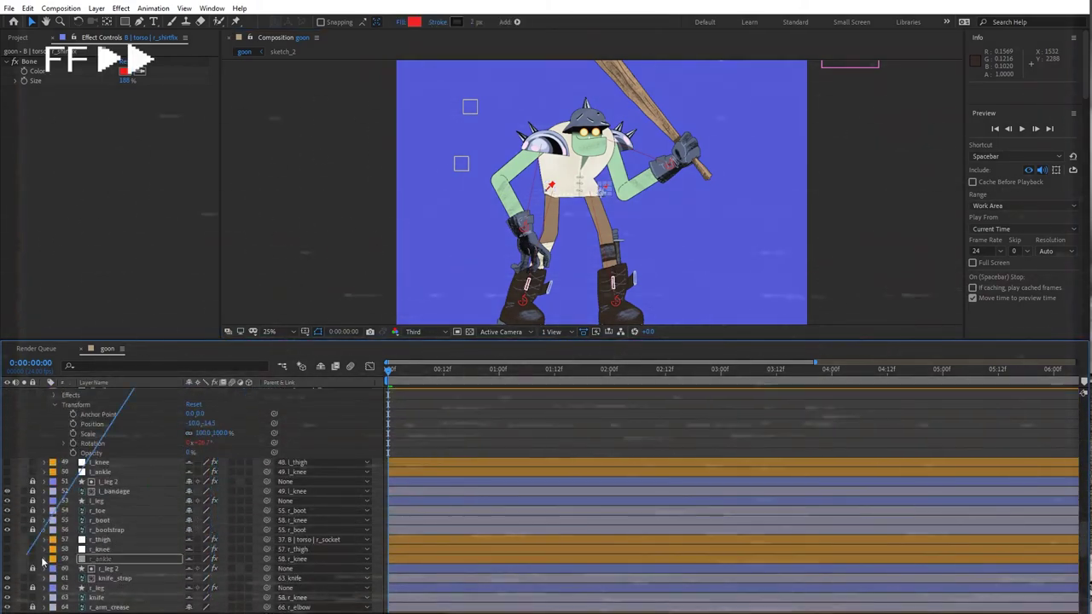
{"action": "left_click", "coordinate": [45, 529]}
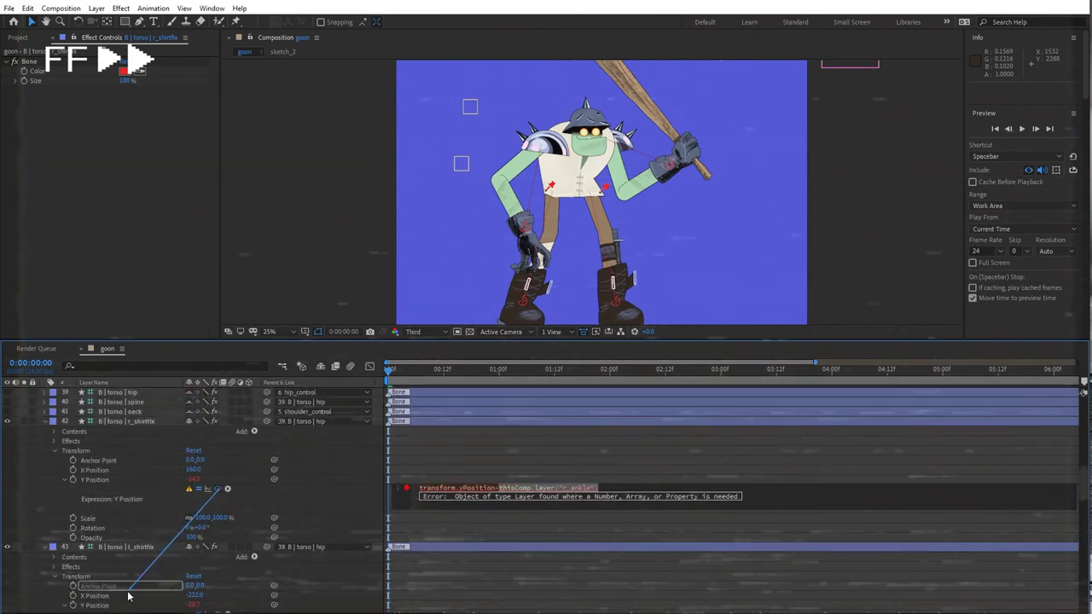
{"action": "scroll", "coordinate": [117, 567], "scroll_direction": "up", "scroll_amount": 10}
{"action": "scroll", "coordinate": [117, 512], "scroll_direction": "down", "scroll_amount": 5}
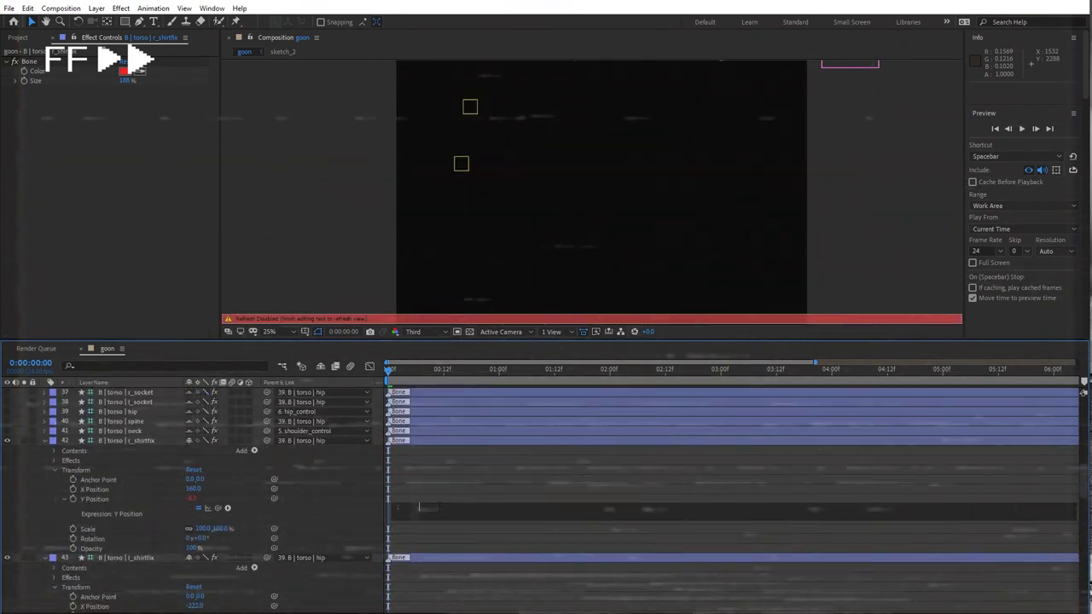
{"action": "left_click", "coordinate": [100, 519]}
{"action": "scroll", "coordinate": [154, 537], "scroll_direction": "up", "scroll_amount": 5}
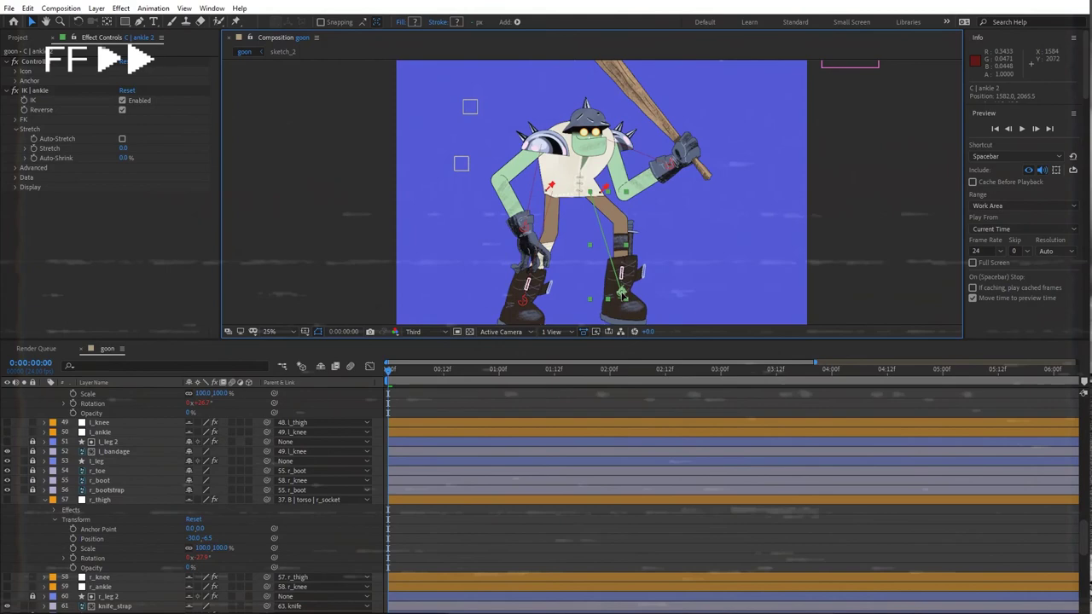
{"action": "left_click", "coordinate": [149, 449]}
{"action": "scroll", "coordinate": [72, 530], "scroll_direction": "up", "scroll_amount": 2}
- Make r_shirtfix's Y Position follow r_thigh's rotation below -12, then bend the right leg to test
{"action": "left_click", "coordinate": [72, 528], "text": "alt"}
{"action": "mouse_move", "coordinate": [207, 537]}
{"action": "left_mouse_down"}
{"action": "mouse_move", "coordinate": [232, 609]}
{"action": "mouse_move", "coordinate": [149, 552]}
{"action": "mouse_move", "coordinate": [570, 518]}
{"action": "left_mouse_up"}
{"action": "type", "text": "<-12)"}
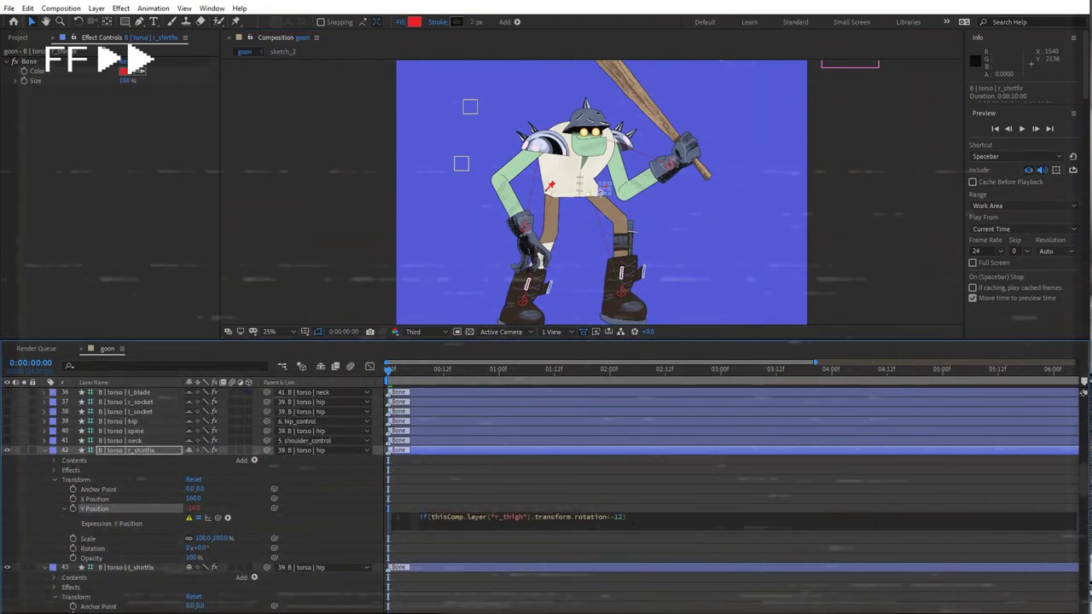
{"action": "type", "text": "transform.yPosition=thisComp.layer(\"r_thigh\").transform.rotation else(transform.yPosition)"}
{"action": "mouse_move", "coordinate": [620, 293]}
{"action": "left_mouse_down"}
{"action": "mouse_move", "coordinate": [597, 256]}
{"action": "mouse_move", "coordinate": [555, 282]}
{"action": "mouse_move", "coordinate": [627, 290]}
{"action": "left_mouse_up"}
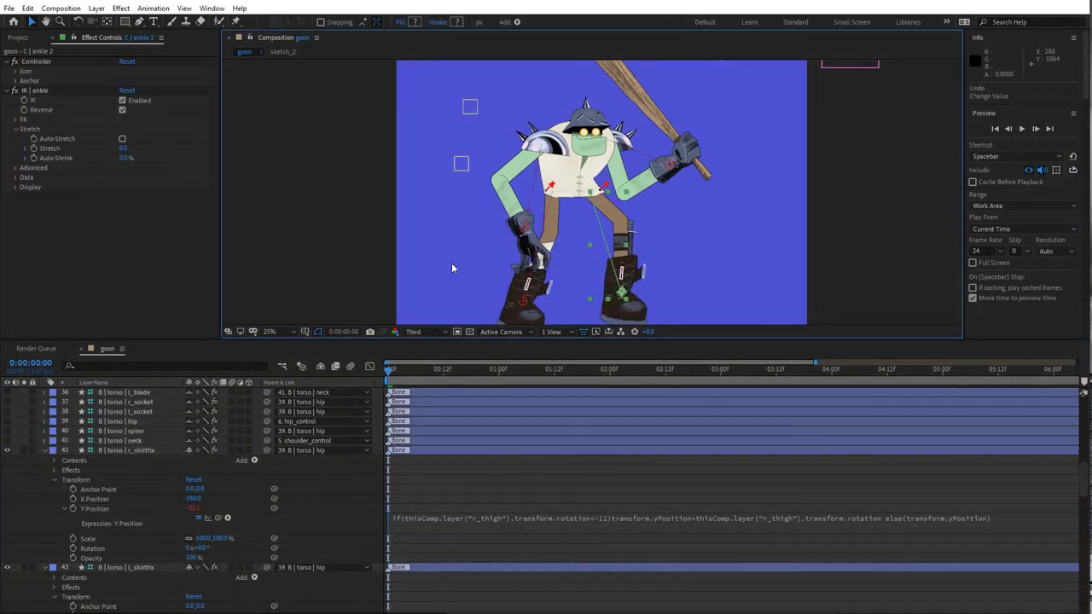
{"action": "left_click", "coordinate": [527, 299]}
{"action": "mouse_move", "coordinate": [527, 300]}
{"action": "left_mouse_down"}
{"action": "mouse_move", "coordinate": [537, 281]}
{"action": "mouse_move", "coordinate": [529, 302]}
{"action": "mouse_move", "coordinate": [532, 290]}
{"action": "mouse_move", "coordinate": [520, 293]}
{"action": "left_mouse_up"}
{"action": "left_click", "coordinate": [622, 294]}
{"action": "left_click_drag", "start_coordinate": [622, 290], "coordinate": [653, 262]}
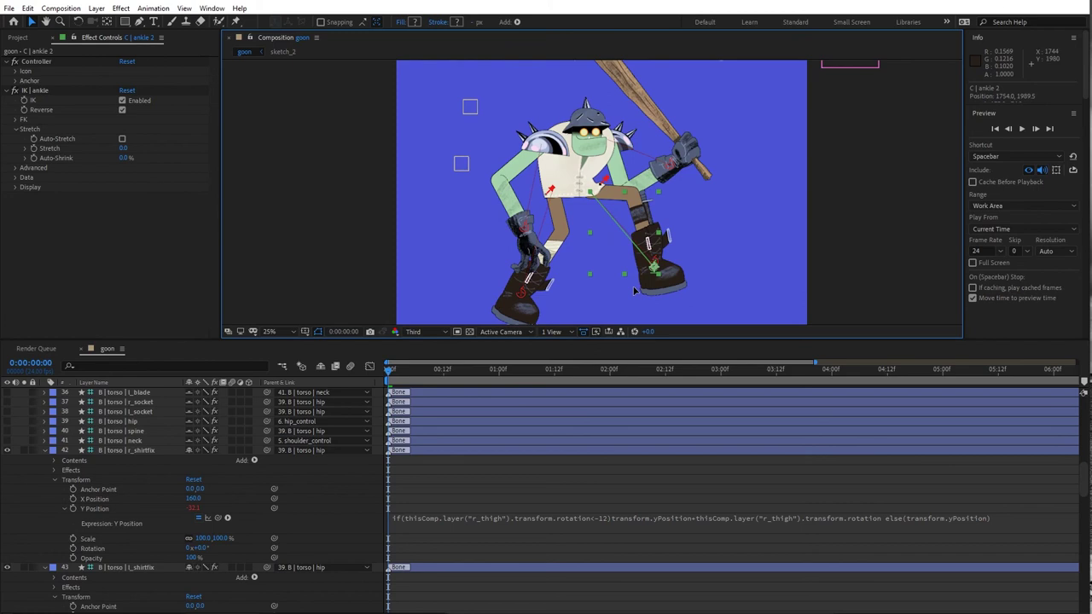
{"action": "left_click_drag", "start_coordinate": [634, 292], "coordinate": [574, 288]}
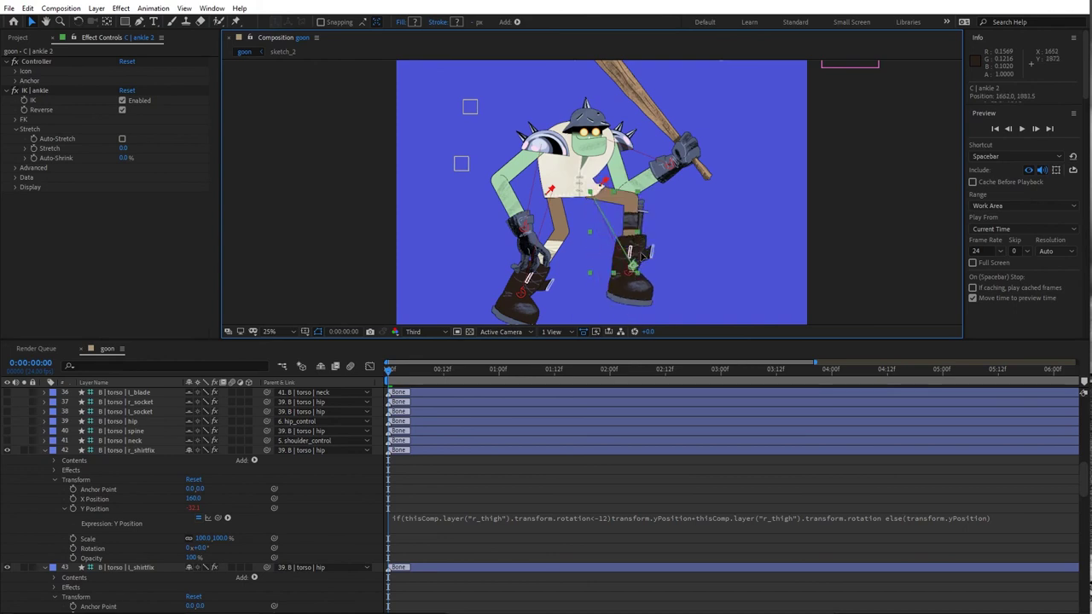
{"action": "left_click_drag", "start_coordinate": [634, 265], "coordinate": [613, 279]}
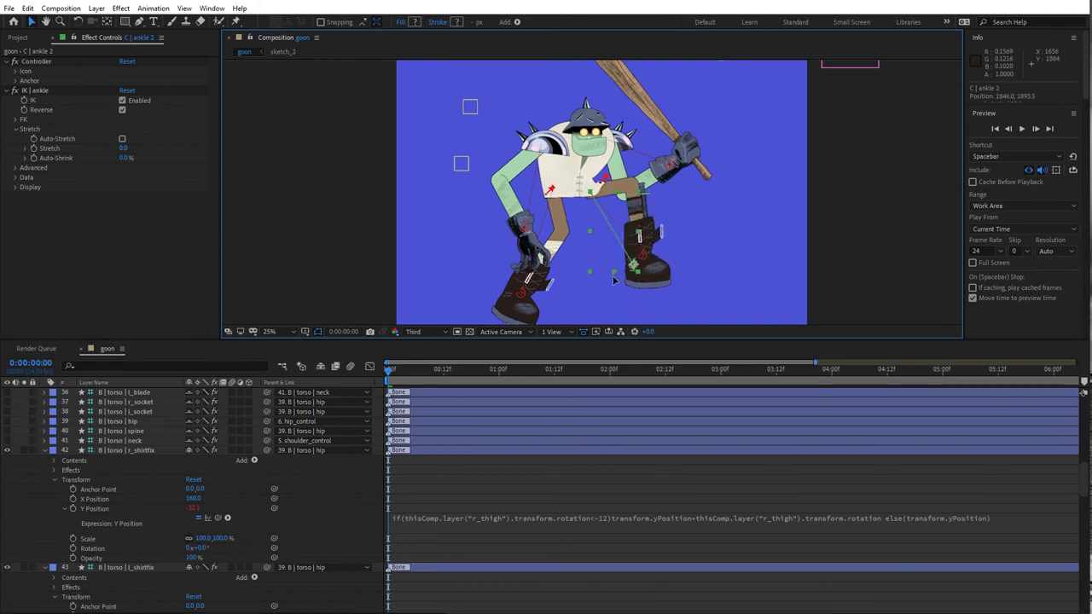
{"action": "key", "text": "period"}
{"action": "key", "text": "period"}
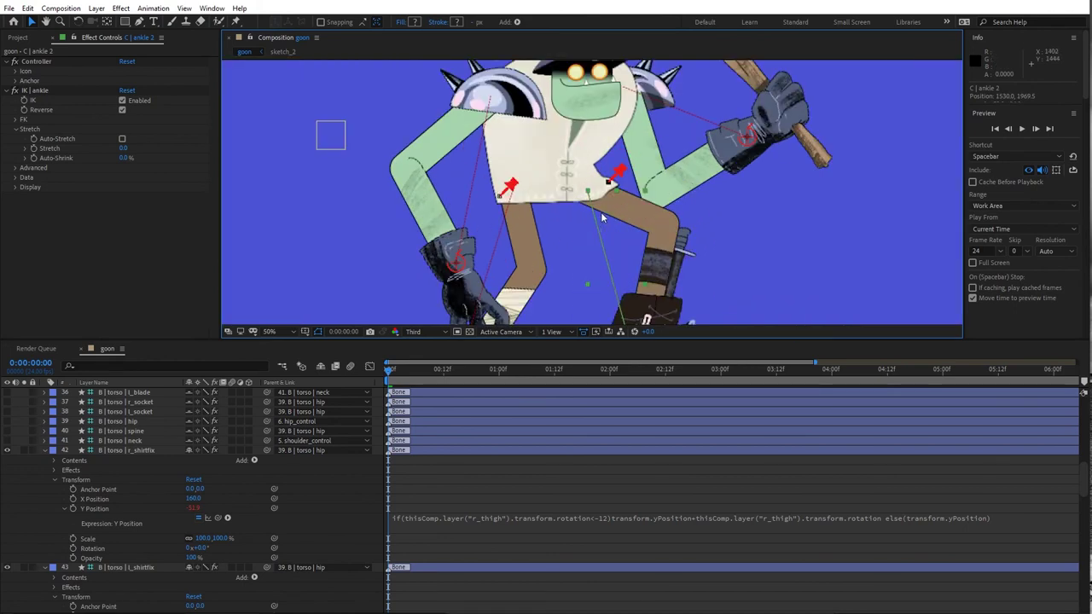
{"action": "key", "text": "comma"}
{"action": "key", "text": "comma"}
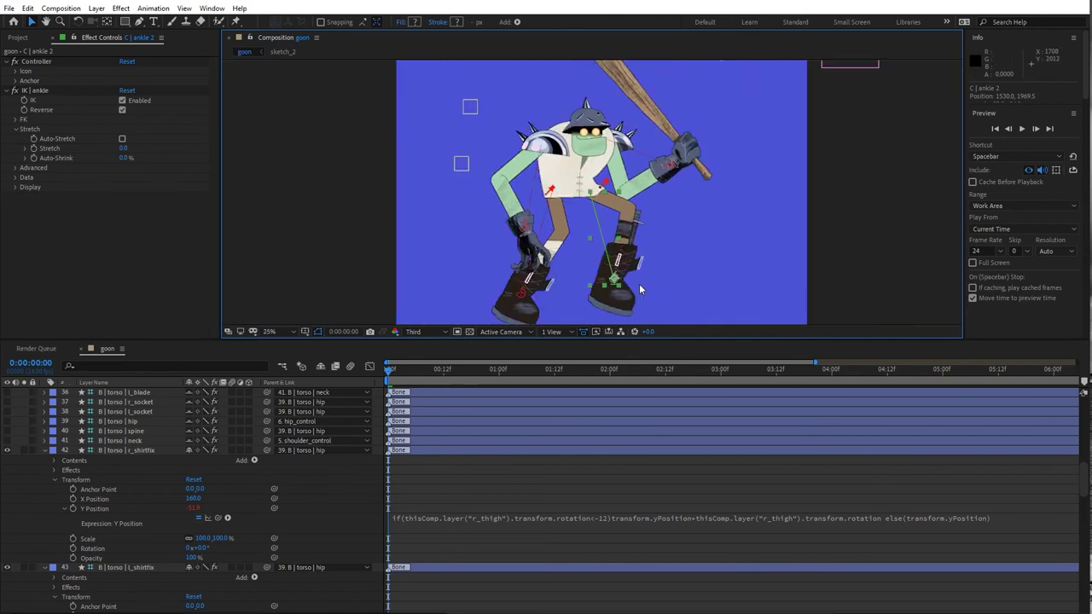
{"action": "left_click_drag", "start_coordinate": [636, 267], "coordinate": [628, 305]}
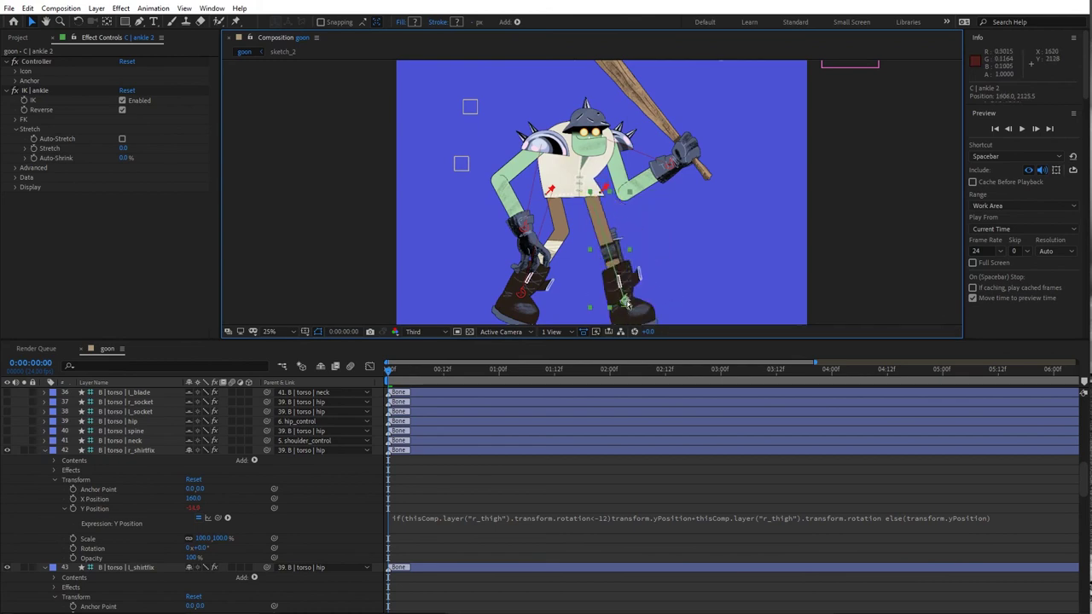
{"action": "key", "text": "ctrl+z"}
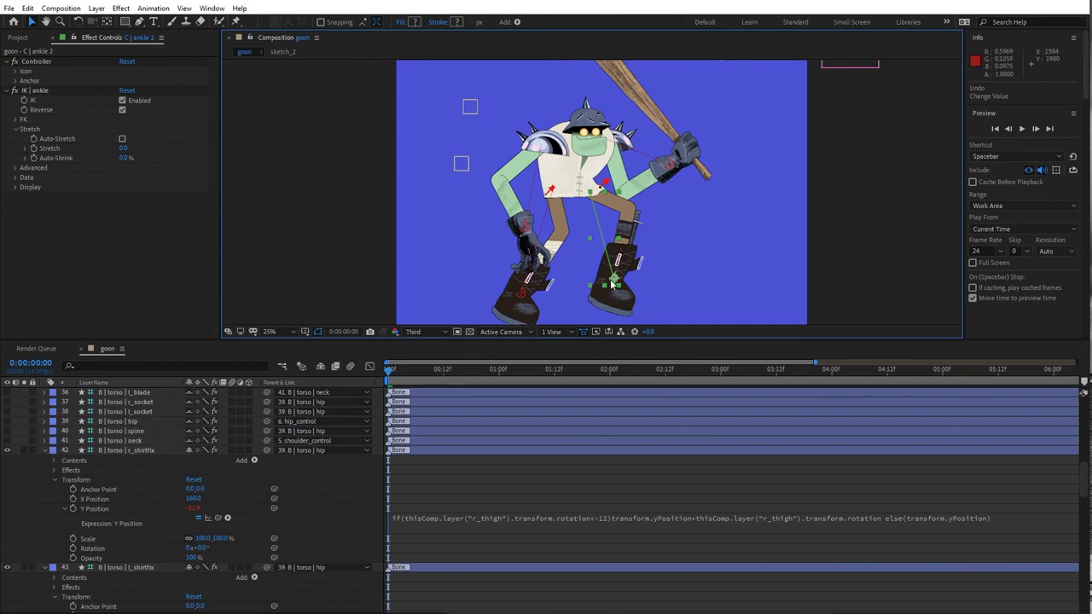
{"action": "left_click_drag", "start_coordinate": [614, 282], "coordinate": [616, 297]}
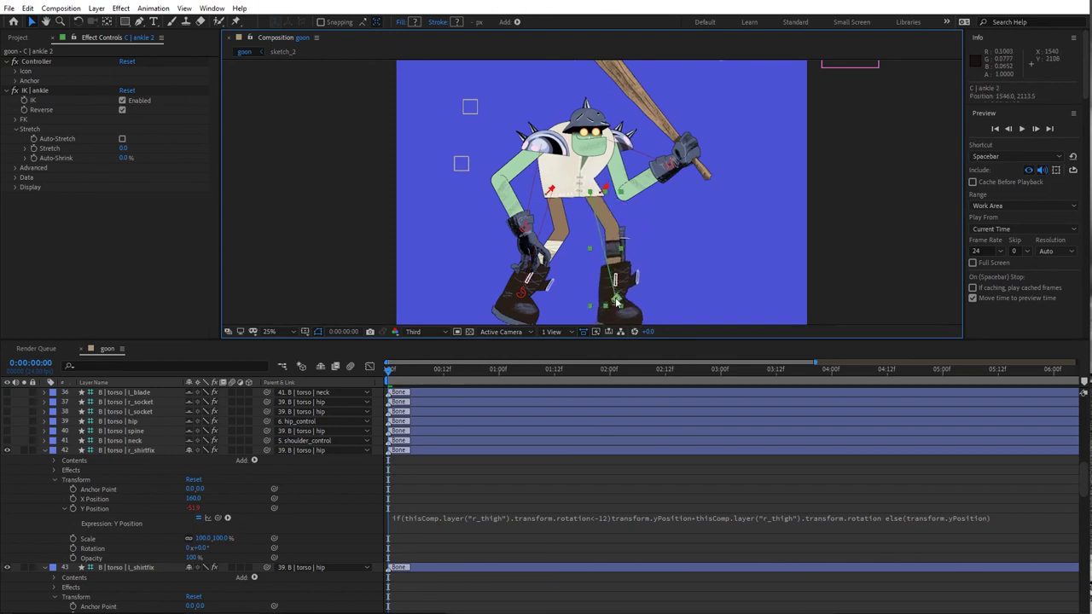
{"action": "left_click_drag", "start_coordinate": [525, 296], "coordinate": [527, 300]}
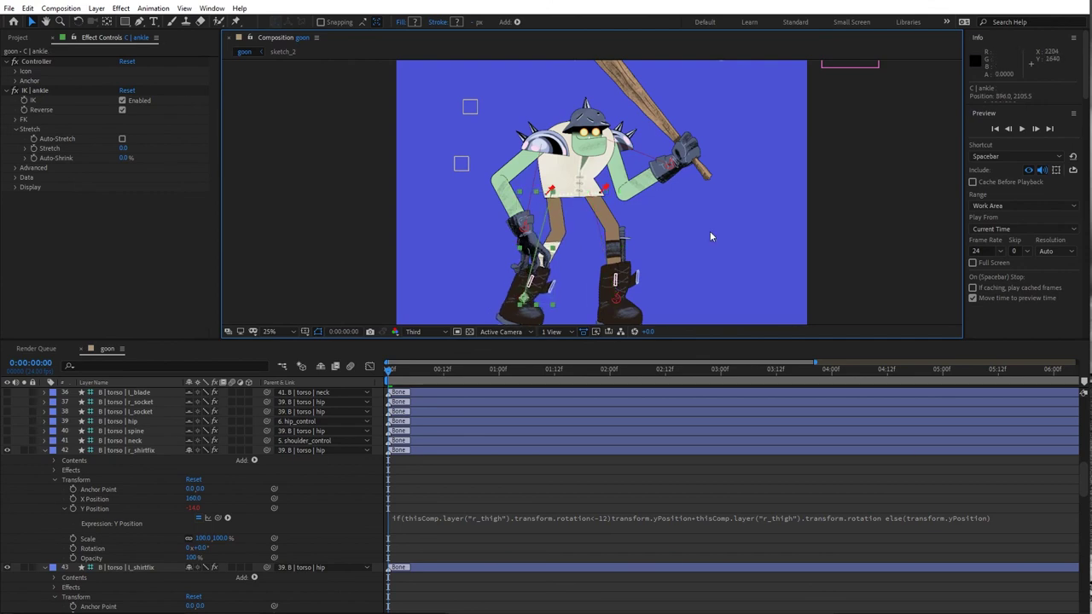